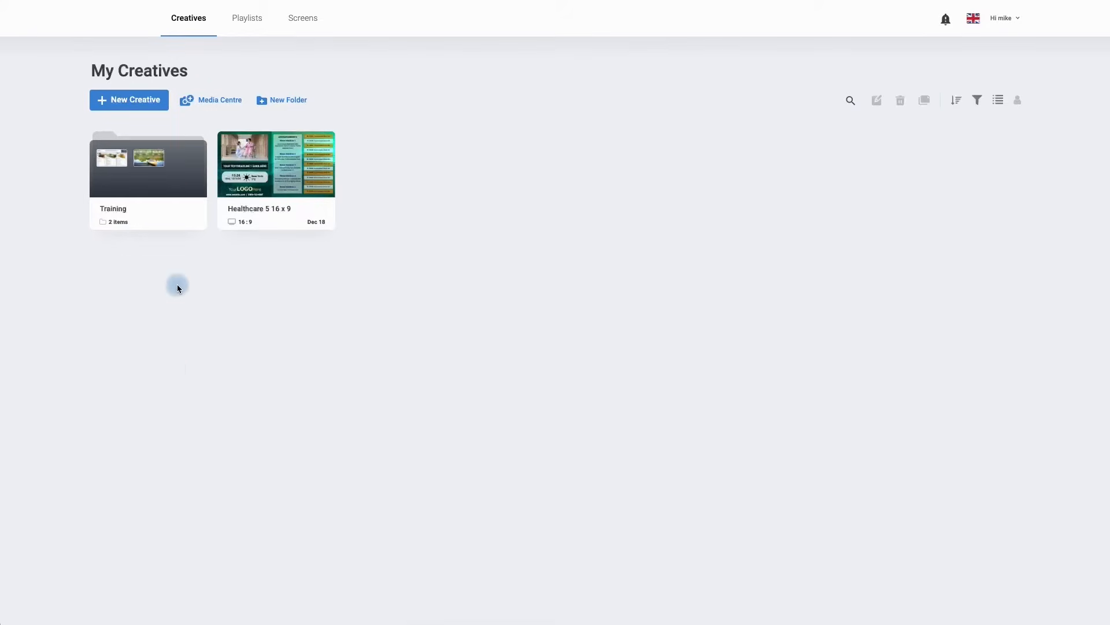
# - Start a new creative from a blank page
pyautogui.click(128, 107)
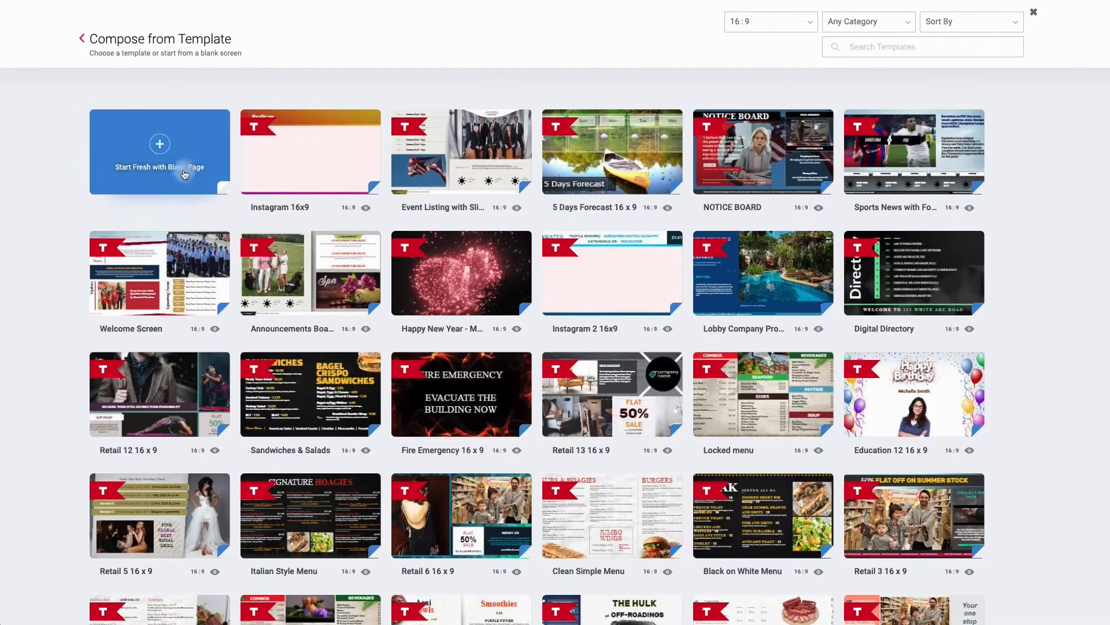
pyautogui.click(163, 153)
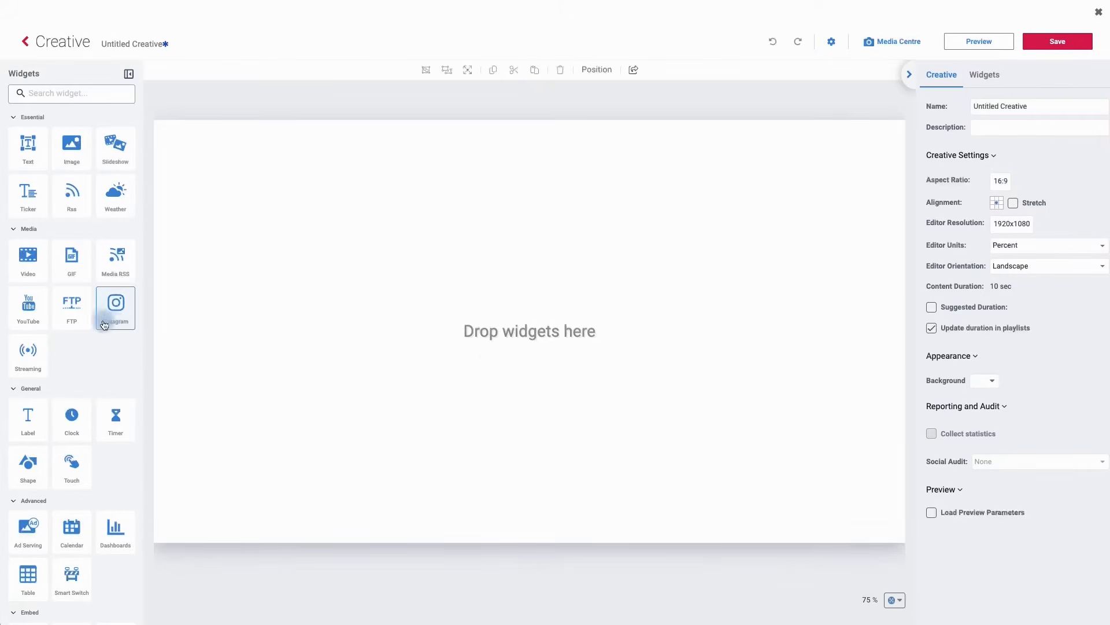
# - Add a Clock widget, move it near the top left and widen it to about 68% width
pyautogui.scroll(-1, 84, 323)
pyautogui.scroll(-2, 75, 323)
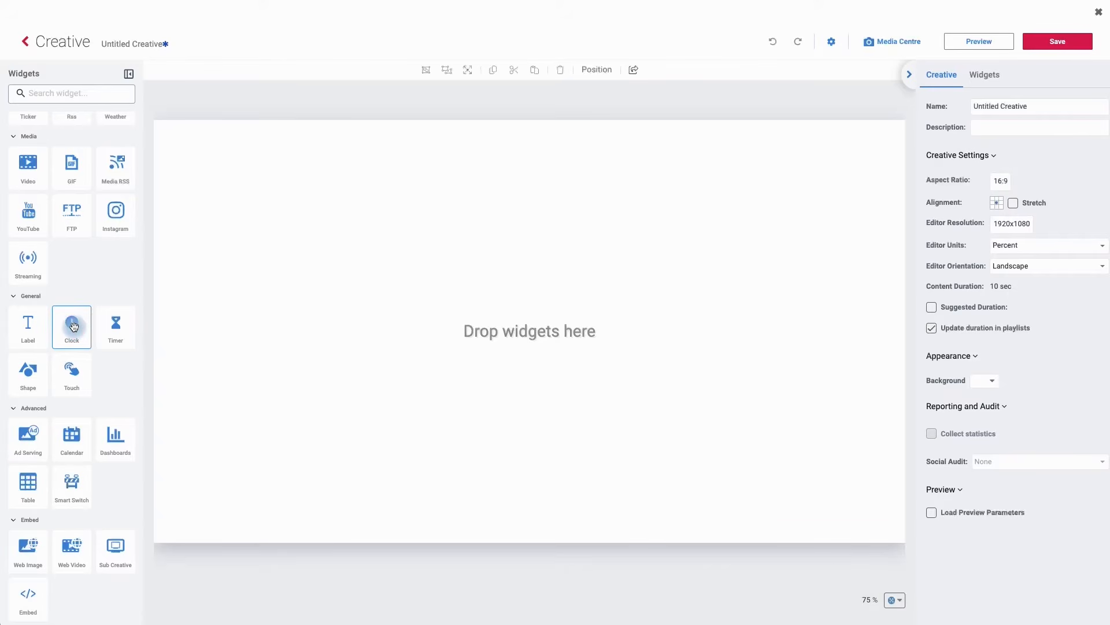
pyautogui.moveTo(74, 327)
pyautogui.mouseDown()
pyautogui.moveTo(238, 238)
pyautogui.moveTo(374, 222)
pyautogui.moveTo(485, 230)
pyautogui.moveTo(162, 320)
pyautogui.moveTo(60, 319)
pyautogui.moveTo(70, 354)
pyautogui.moveTo(68, 345)
pyautogui.mouseUp()
pyautogui.click(69, 344)
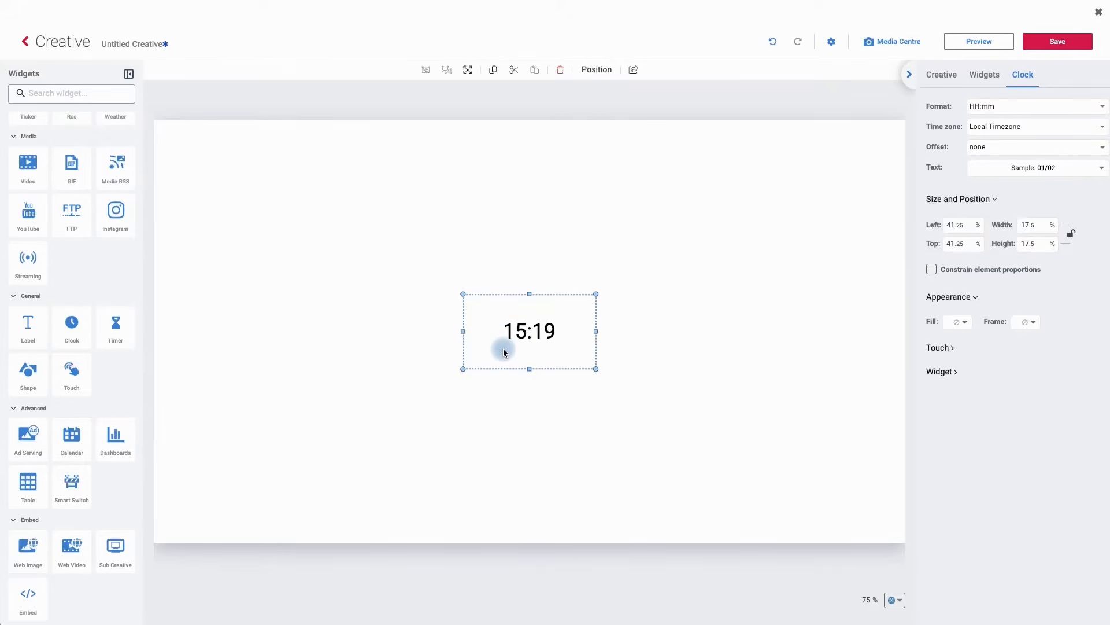
pyautogui.moveTo(504, 351); pyautogui.dragTo(328, 209)
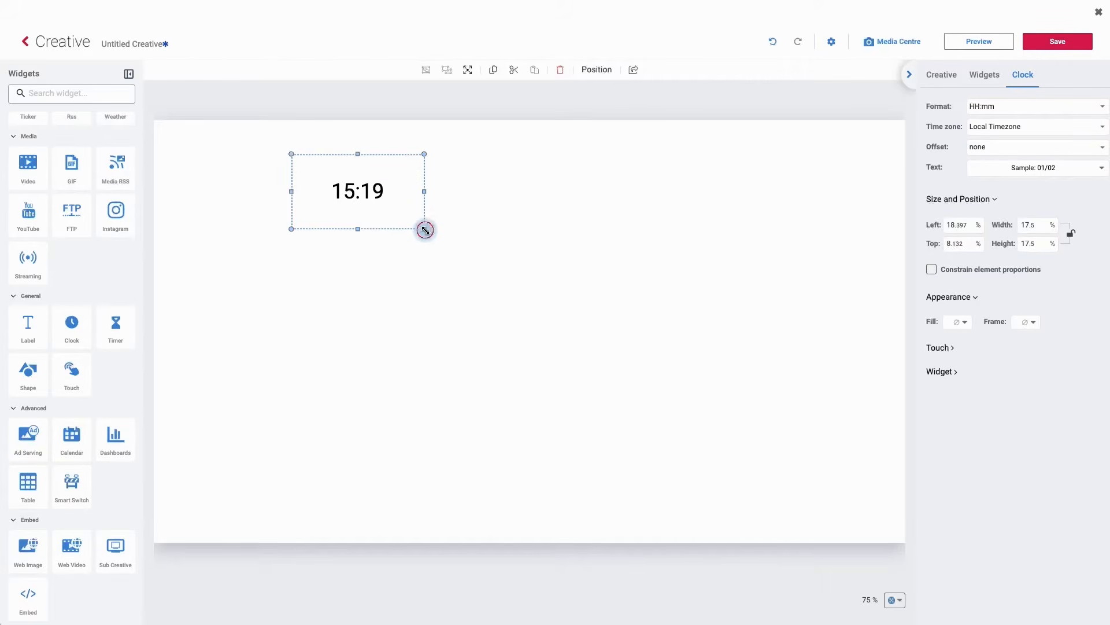
pyautogui.moveTo(426, 231); pyautogui.dragTo(803, 219)
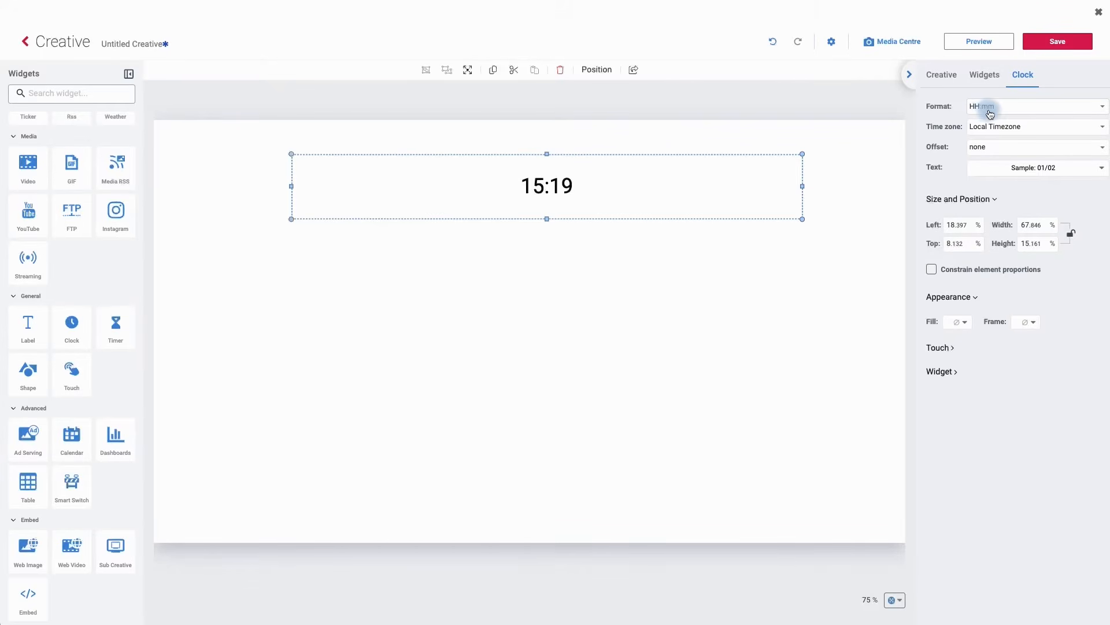
# - Set the clock's format to yyyy-MM-dd
pyautogui.click(989, 114)
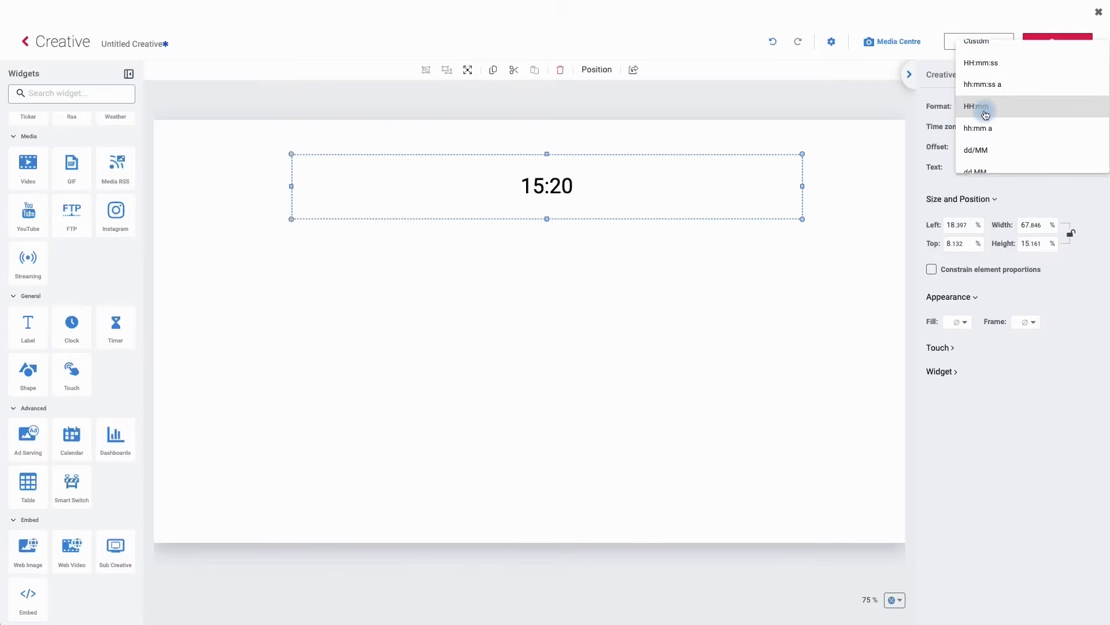
pyautogui.scroll(-5, 986, 115)
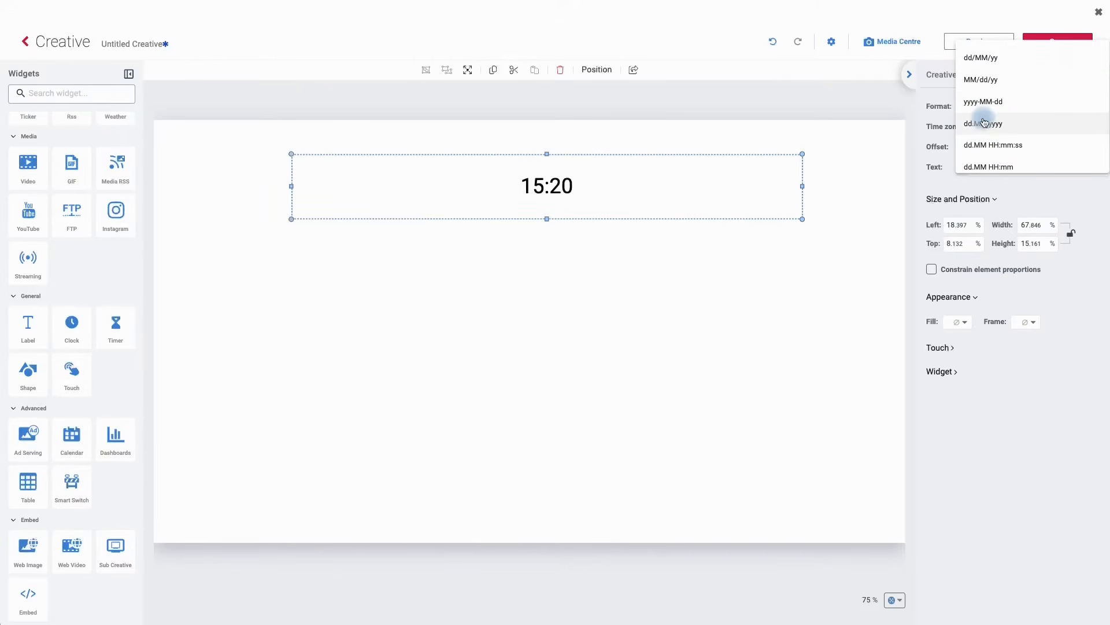
pyautogui.click(983, 103)
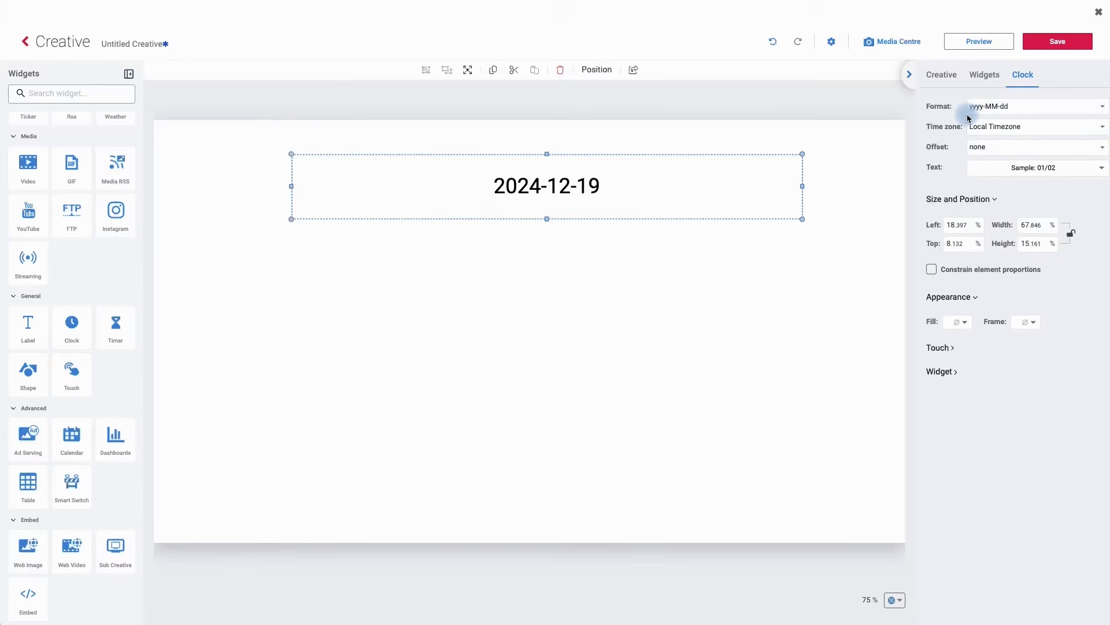
# - Switch the clock format to Custom and set its pattern to HH:mm yyyy-MM-dd
pyautogui.doubleClick(978, 110)
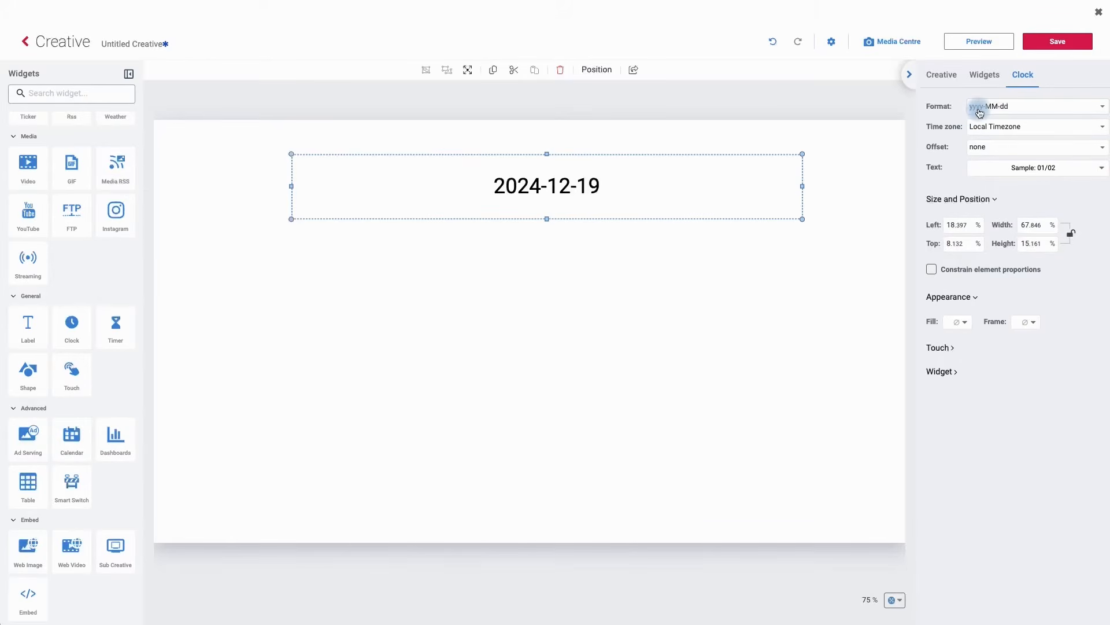
pyautogui.click(979, 113)
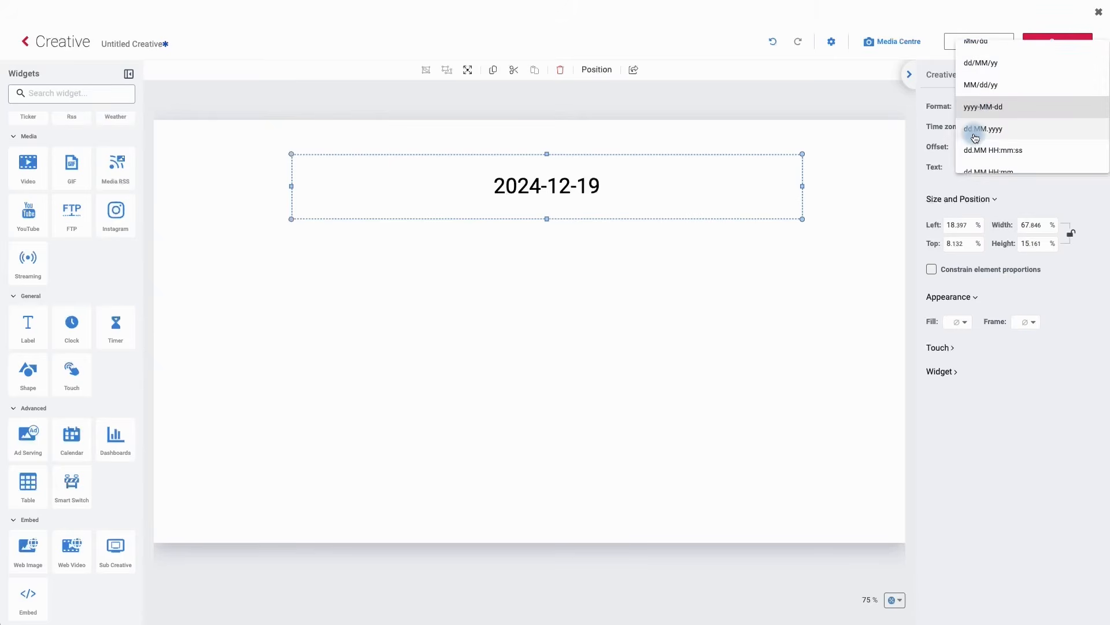
pyautogui.scroll(3, 975, 138)
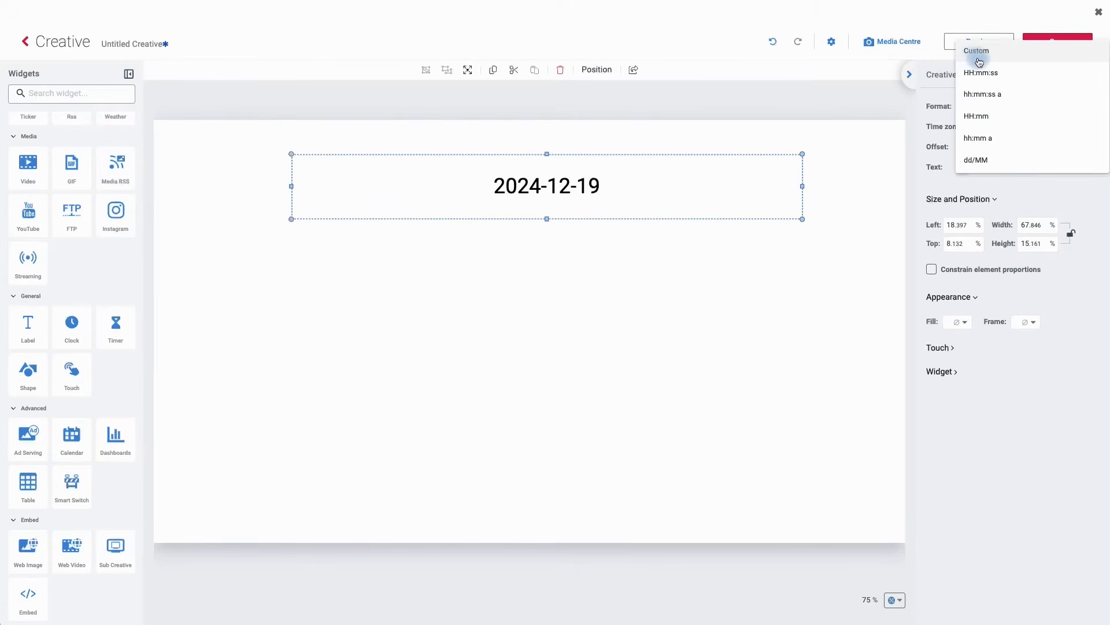
pyautogui.click(979, 55)
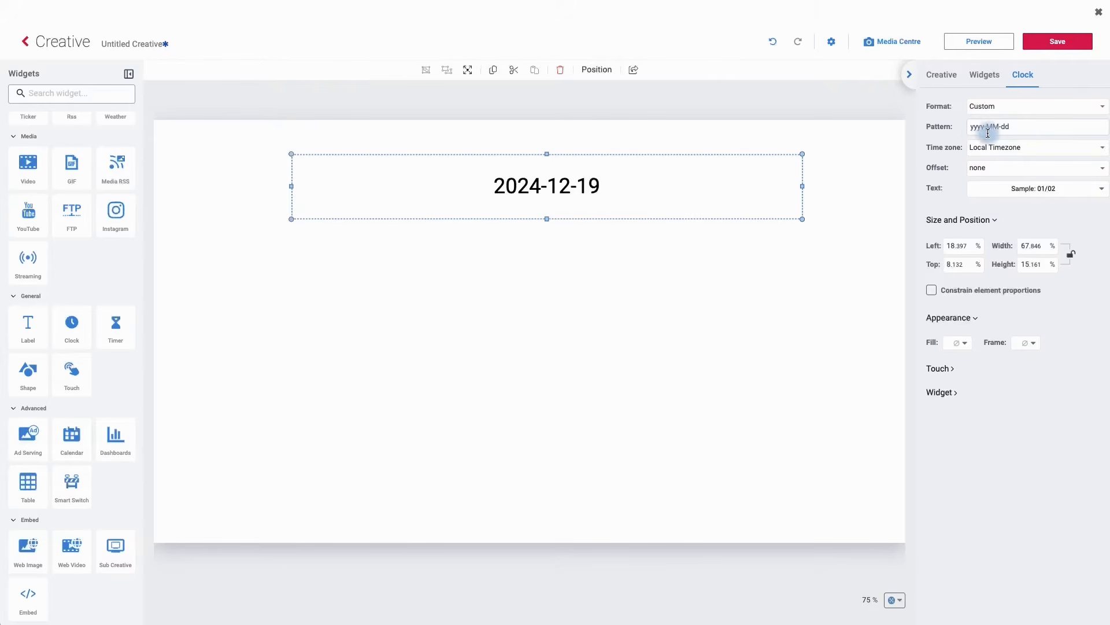
pyautogui.tripleClick(973, 131)
pyautogui.click(972, 128)
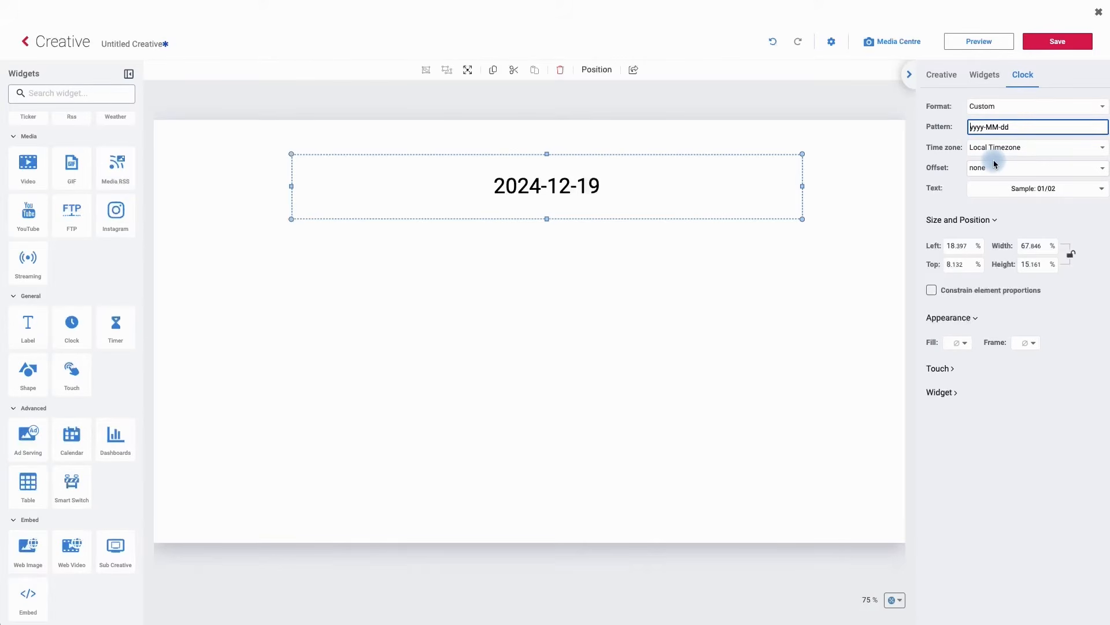
pyautogui.write('HH:mm')
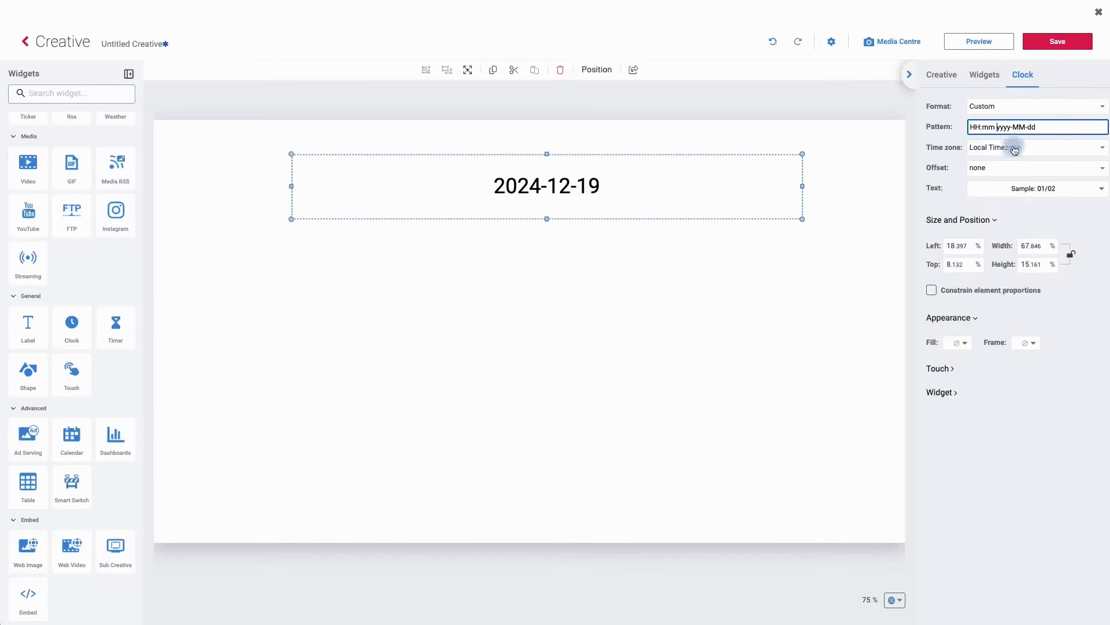
pyautogui.click(961, 142)
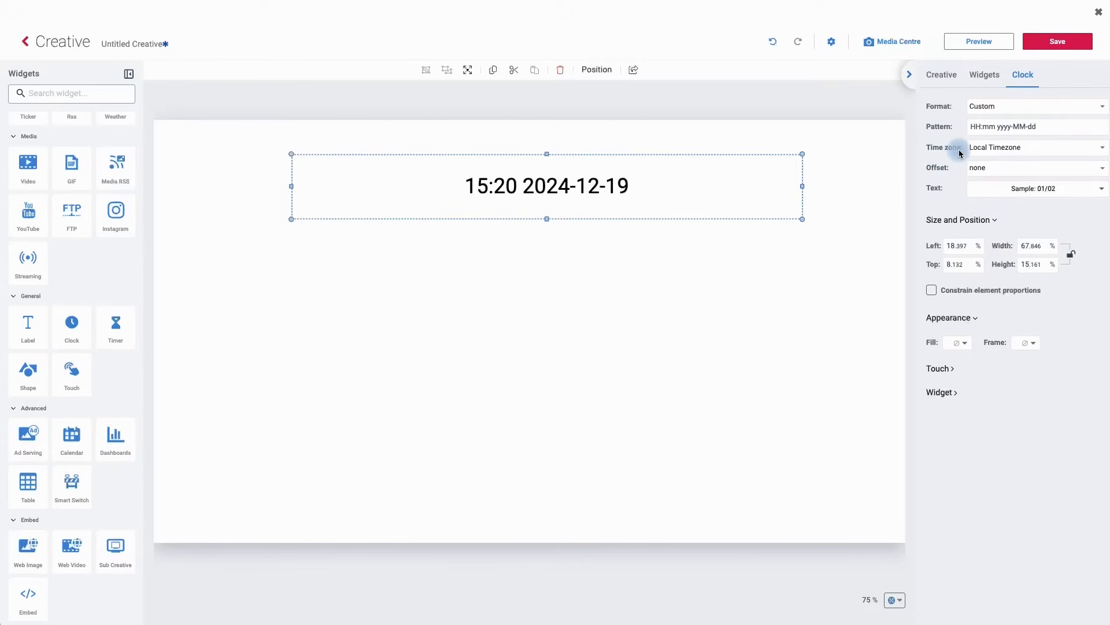
# - Set the clock's time zone to GMT
pyautogui.click(1090, 179)
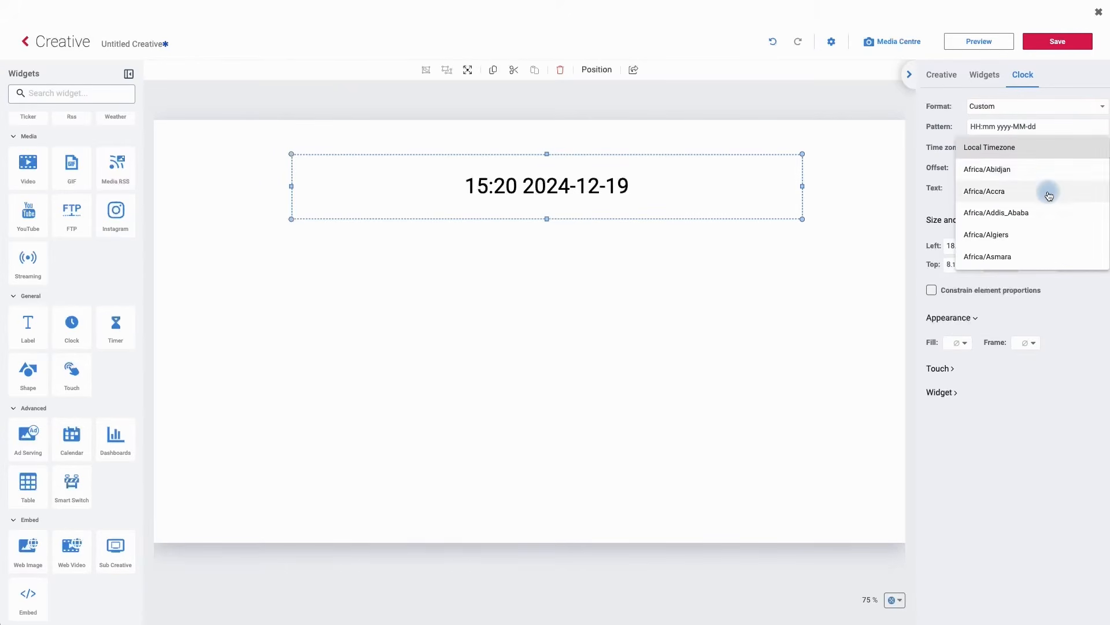
pyautogui.scroll(-2, 1048, 196)
pyautogui.scroll(-3, 1048, 196)
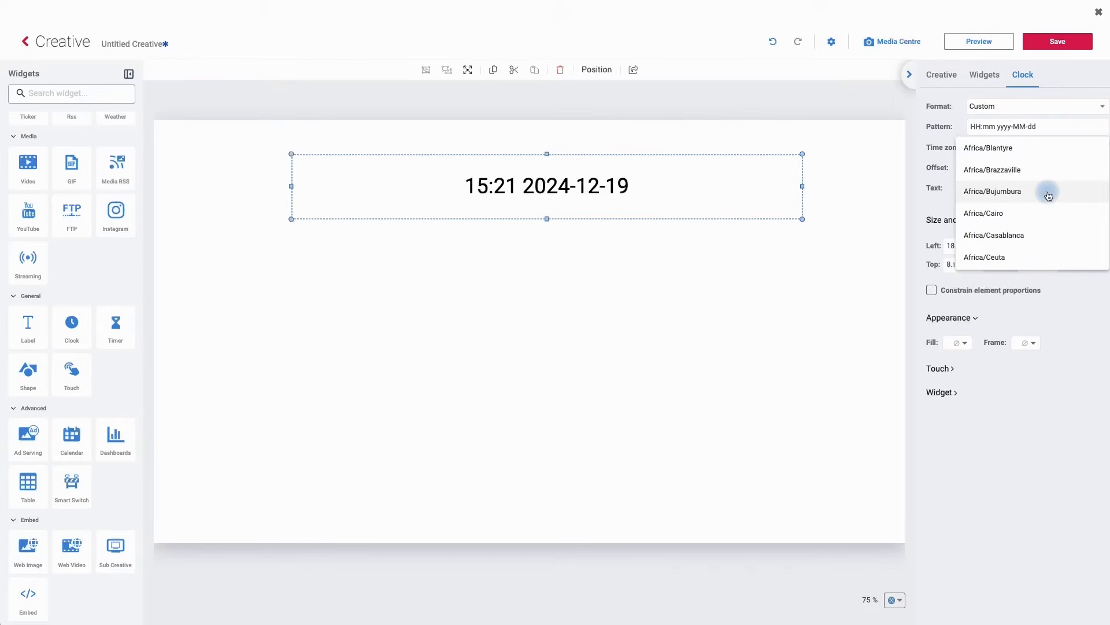
pyautogui.scroll(-20, 1048, 195)
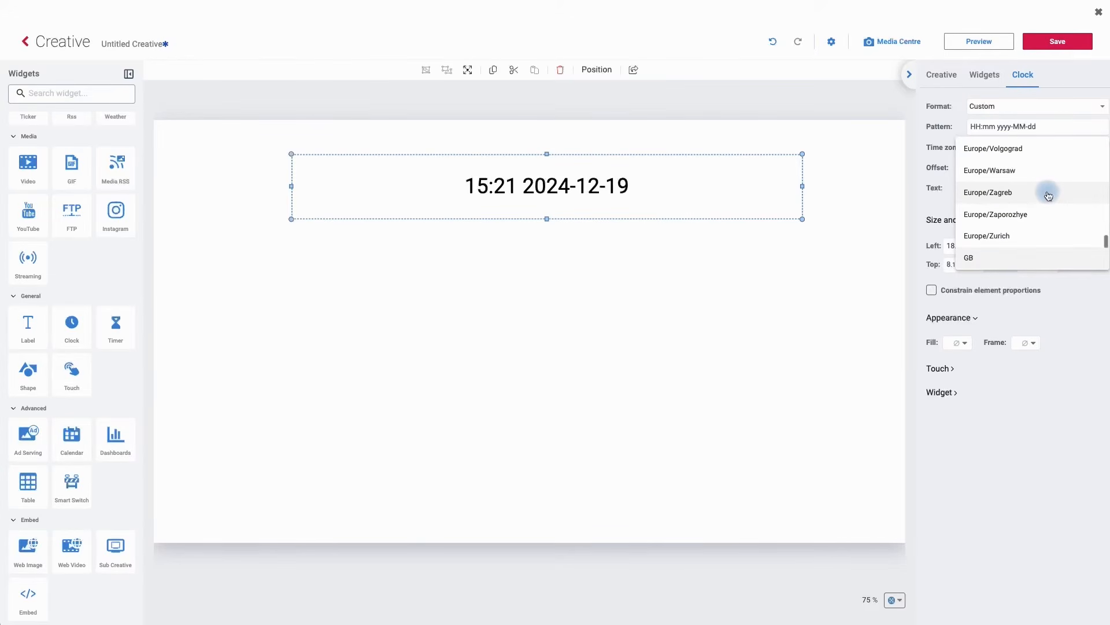
pyautogui.scroll(-1, 1048, 195)
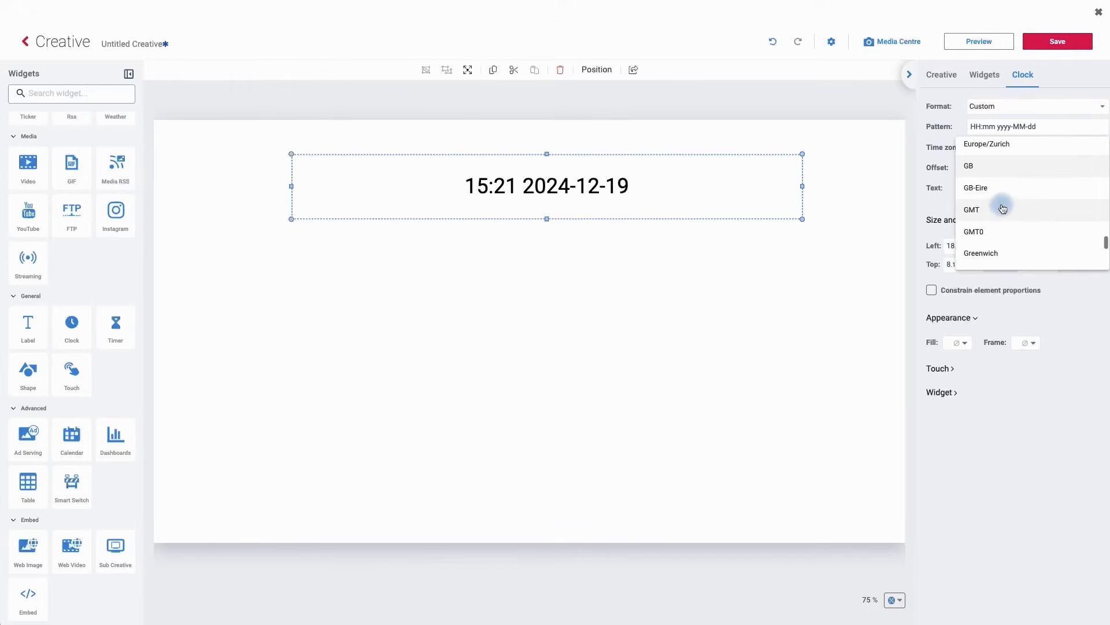
pyautogui.click(974, 215)
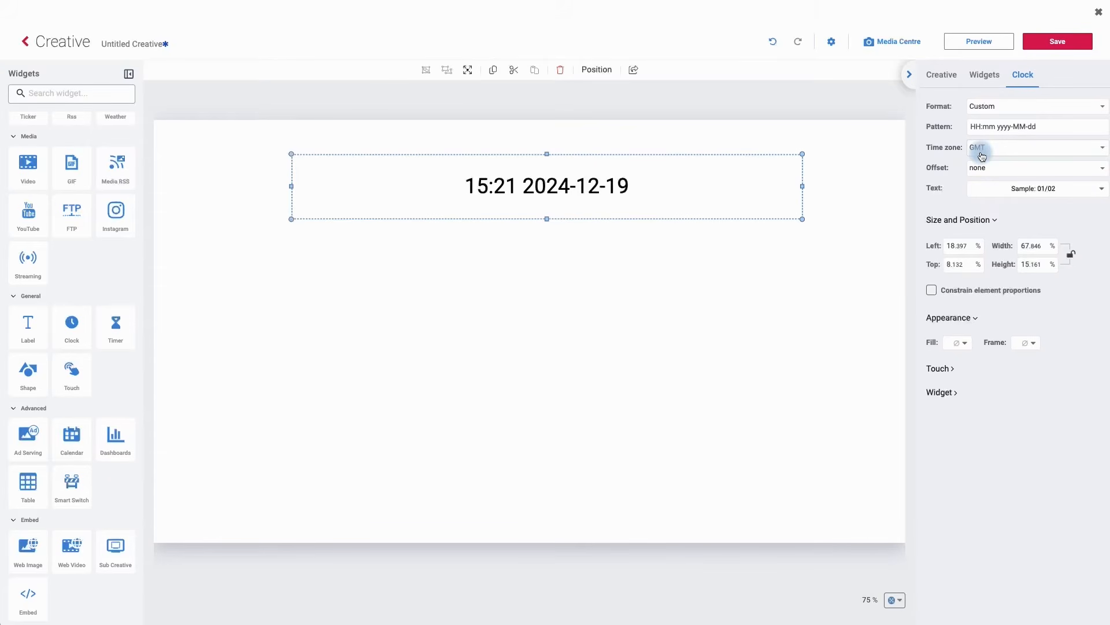
pyautogui.click(985, 169)
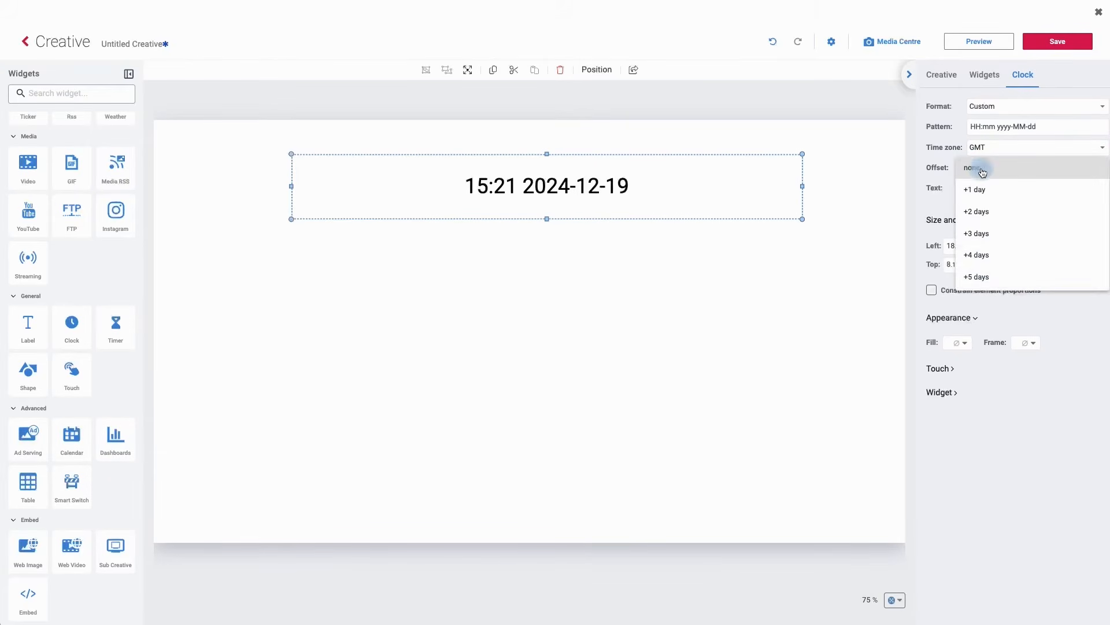
pyautogui.click(943, 173)
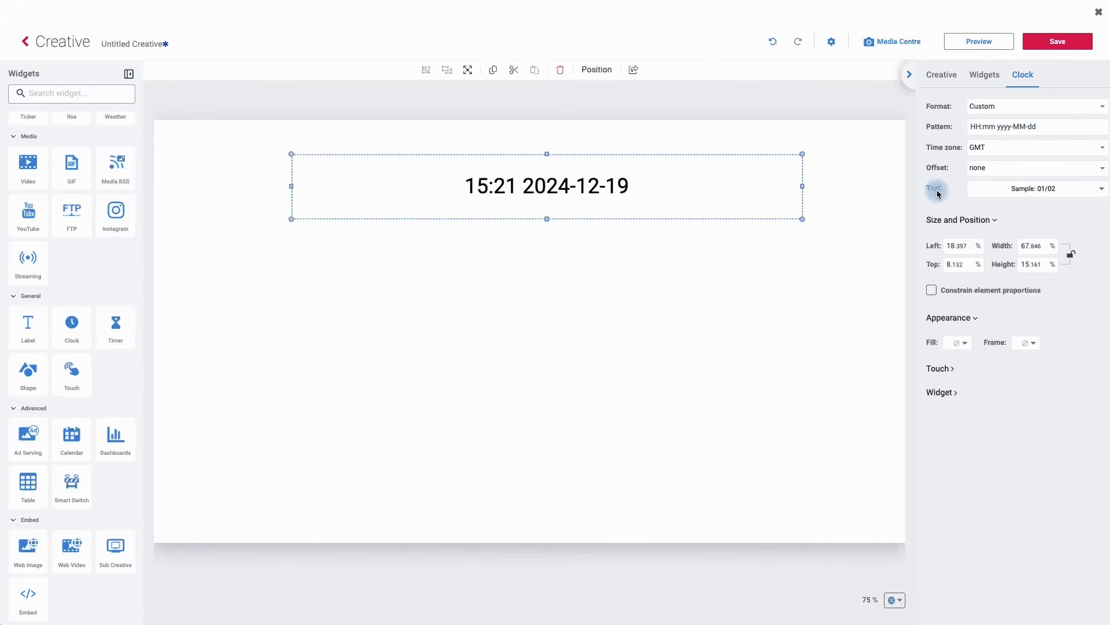
# - Open the clock's text format and set the font to Actor at size 44
pyautogui.click(1033, 198)
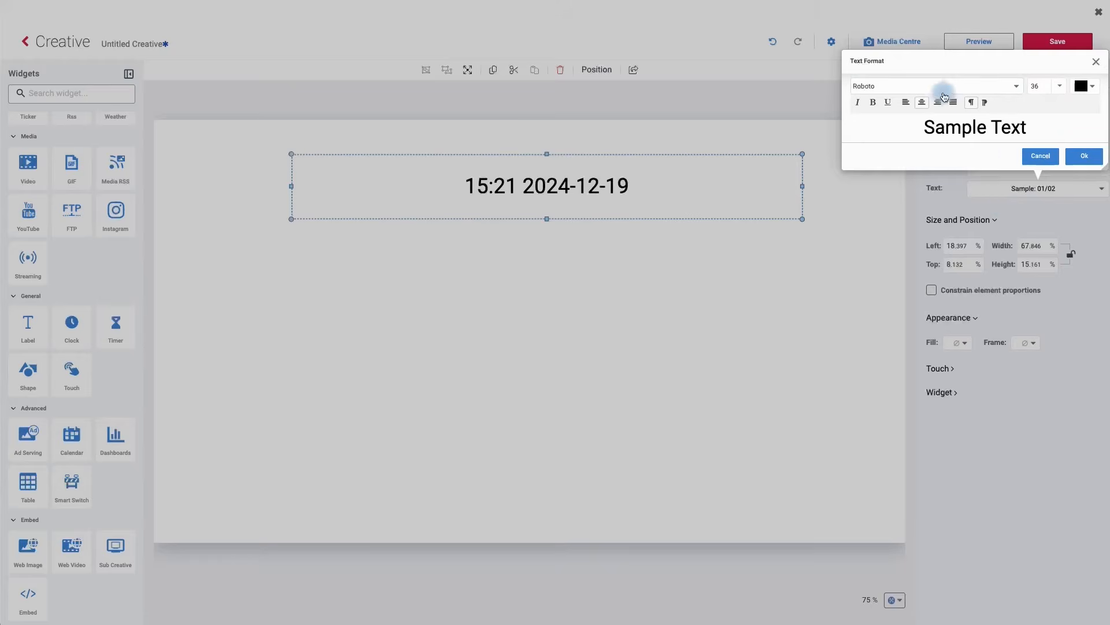
pyautogui.click(938, 93)
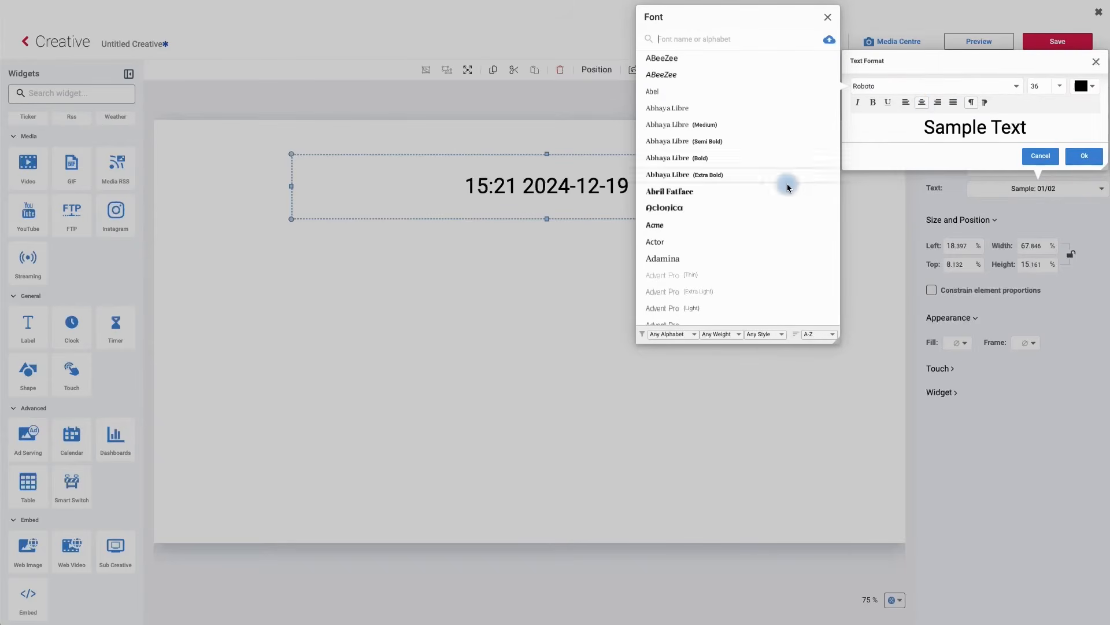
pyautogui.click(668, 243)
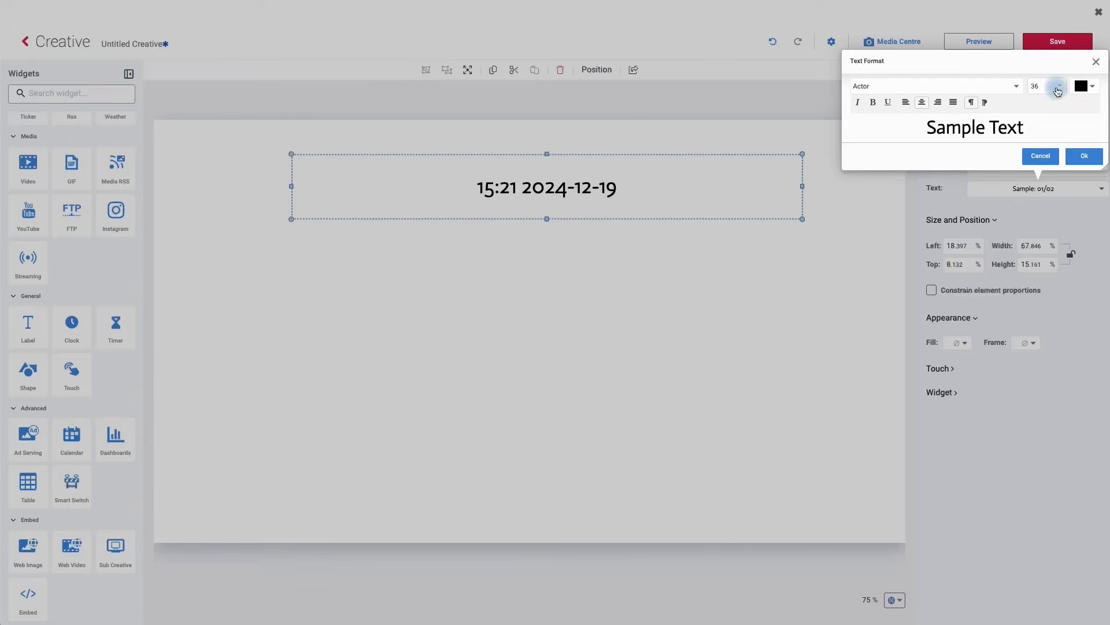
pyautogui.click(1057, 91)
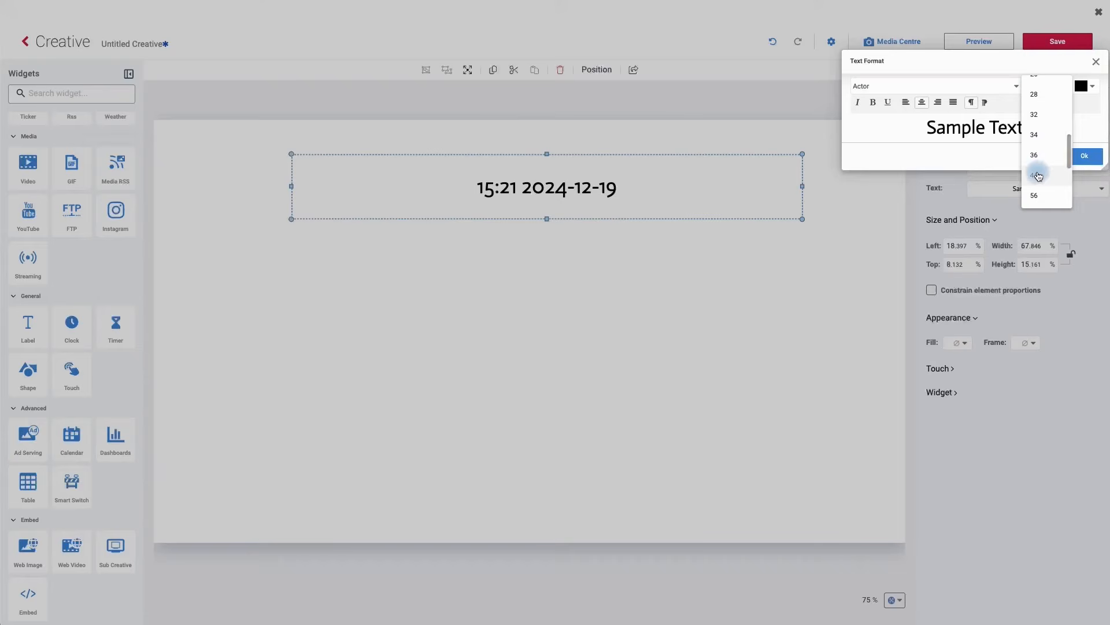
pyautogui.click(1039, 176)
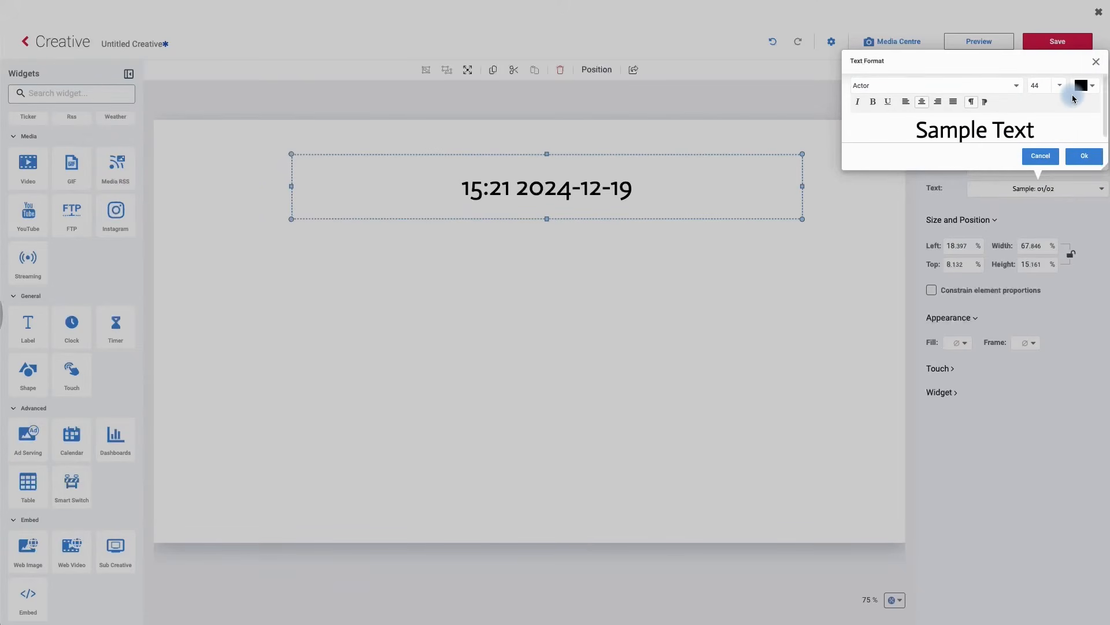
# - Set the clock's text color to 3333ff and apply the text format
pyautogui.scroll(-1, 1093, 89)
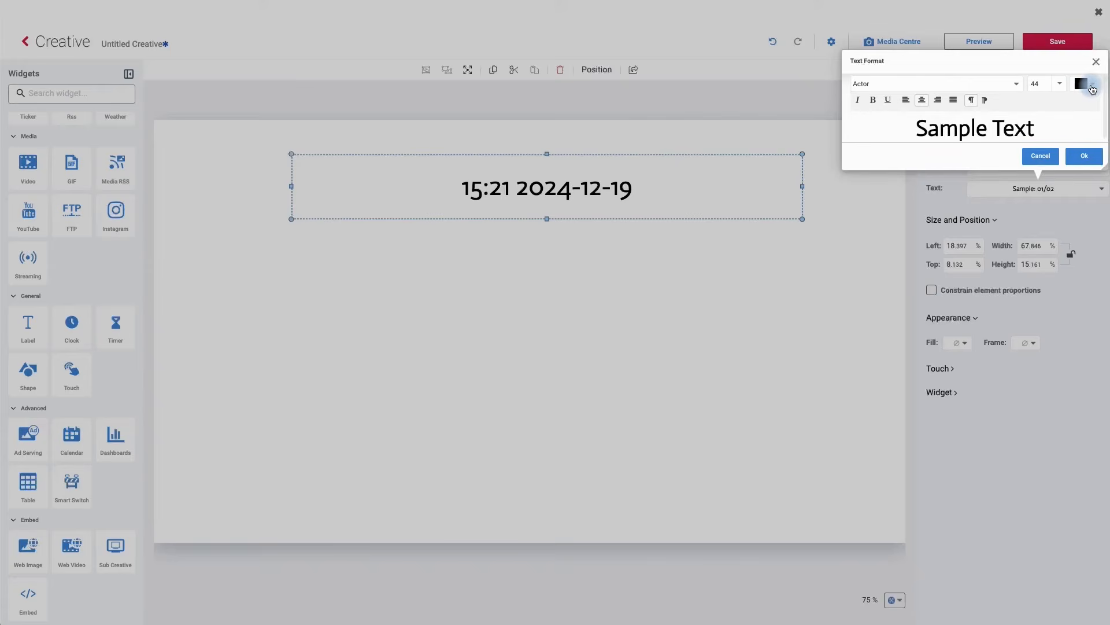
pyautogui.click(1092, 88)
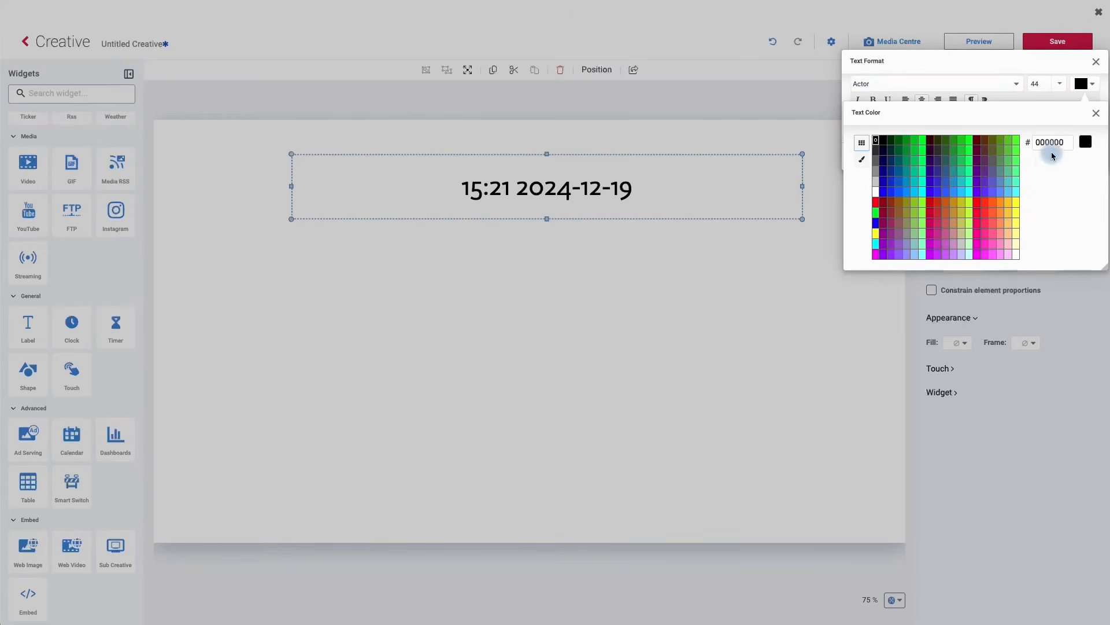
pyautogui.click(938, 194)
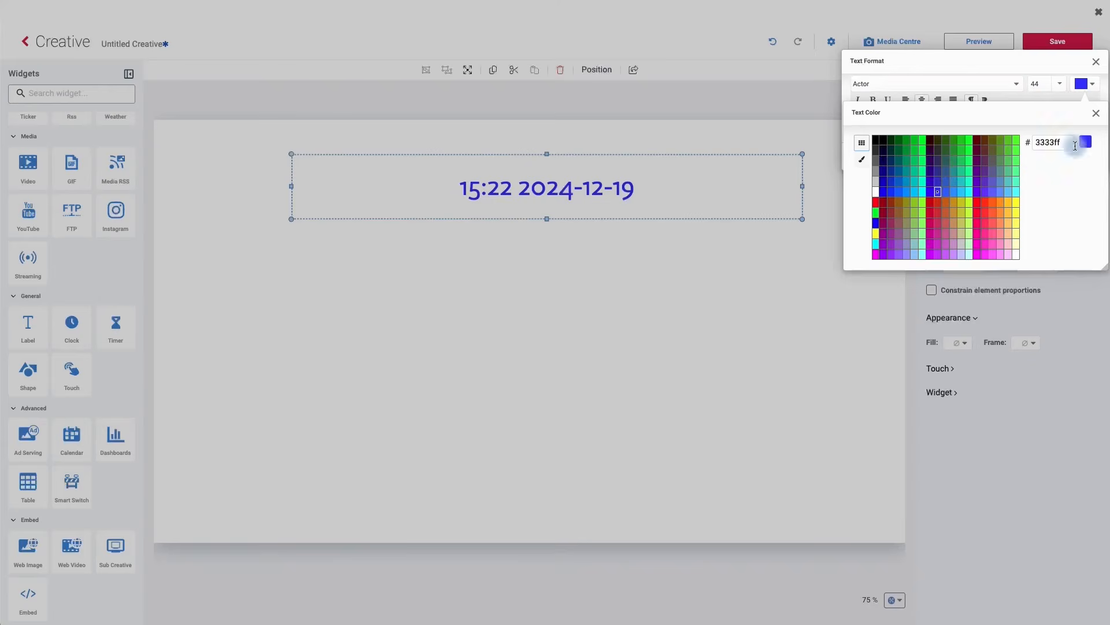
pyautogui.click(1097, 118)
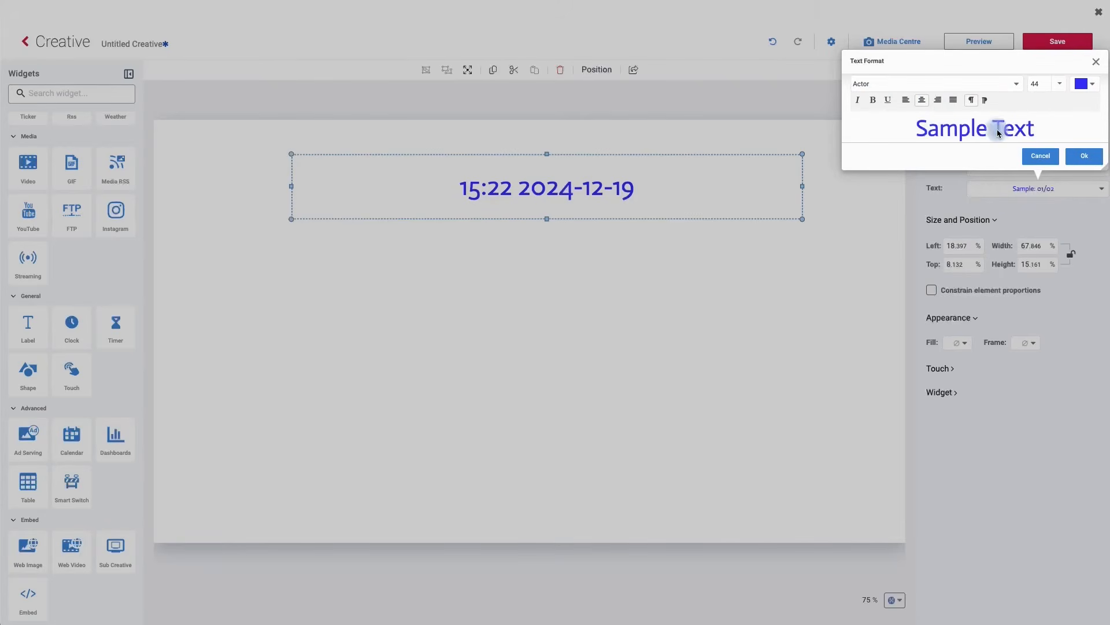
pyautogui.click(1081, 153)
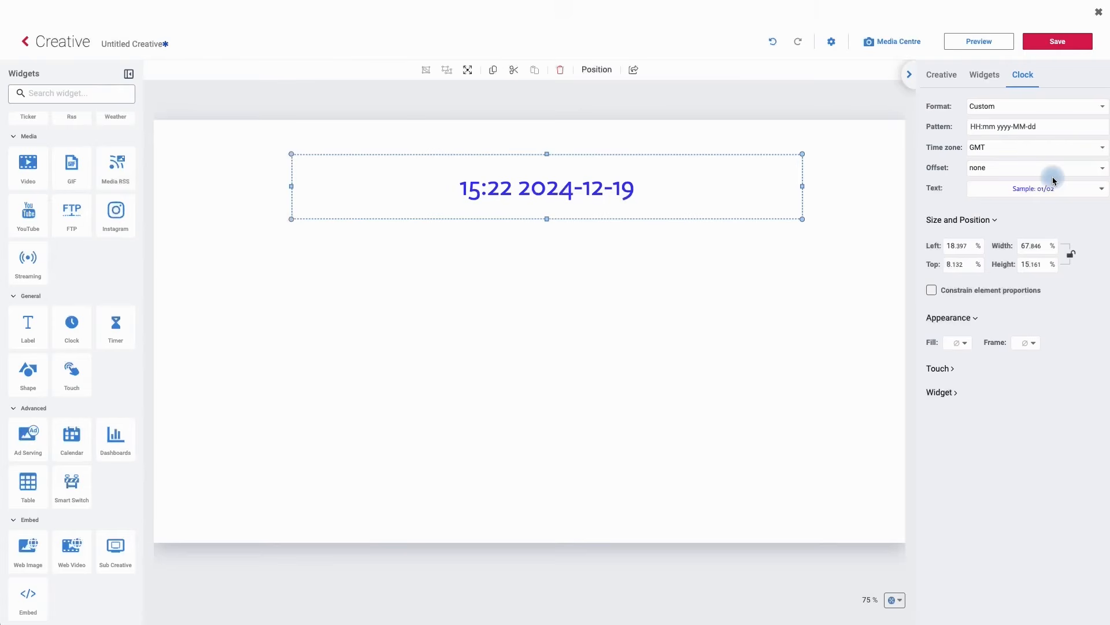
# - Nudge the clock to about 14% left and 3.7% top, and add a Timer widget to the canvas
pyautogui.moveTo(570, 185); pyautogui.dragTo(534, 169)
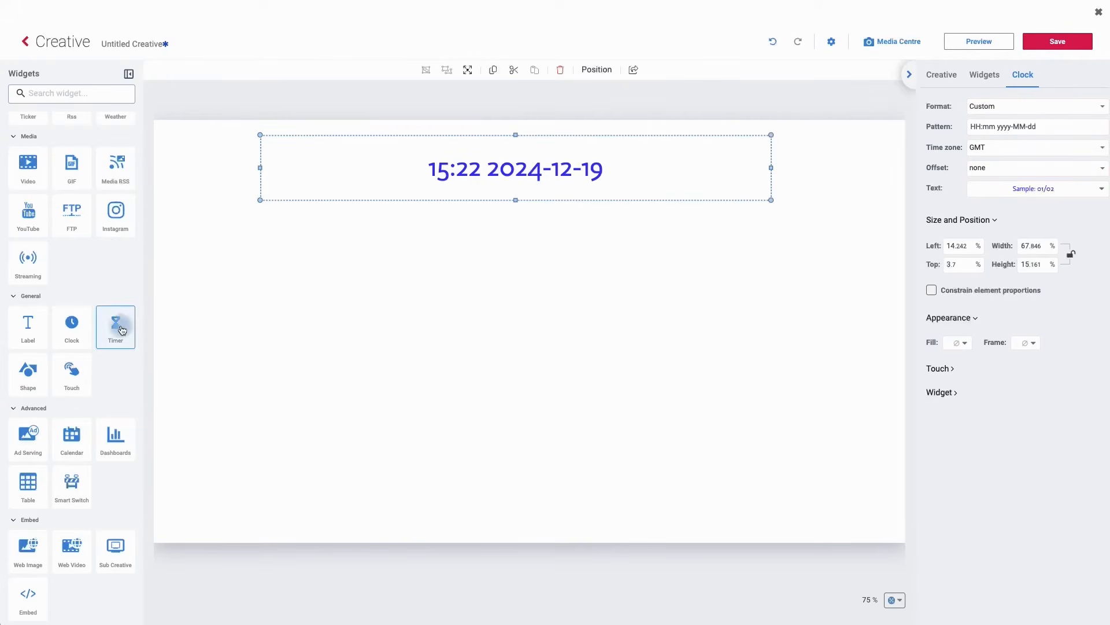
pyautogui.click(122, 329)
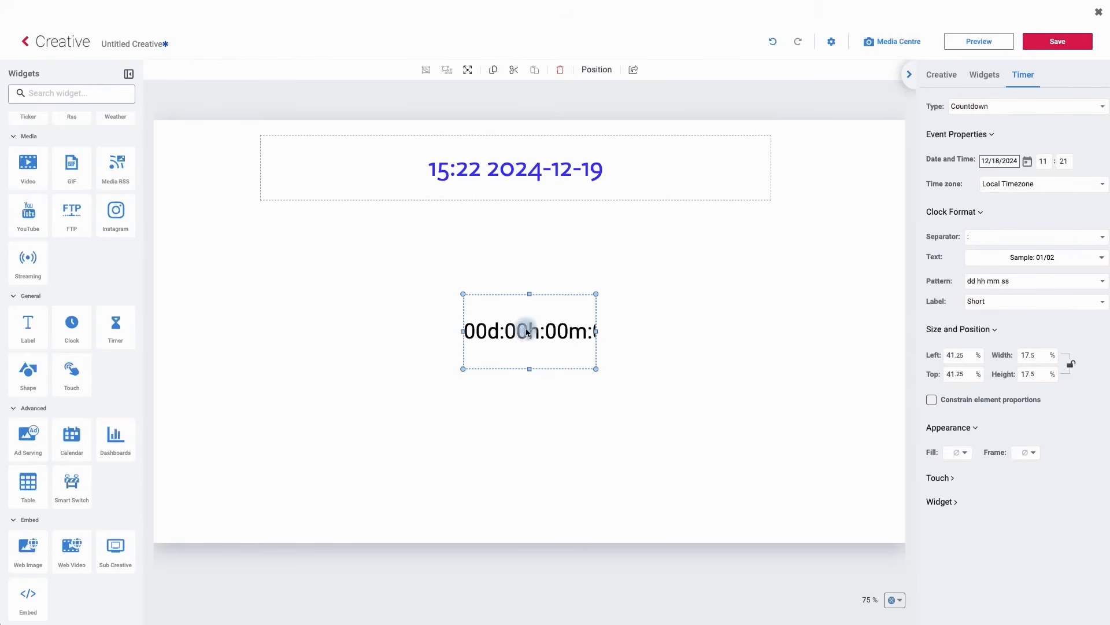
# - Set the countdown timer's target date to 25 December 2024 using the date picker
pyautogui.click(964, 110)
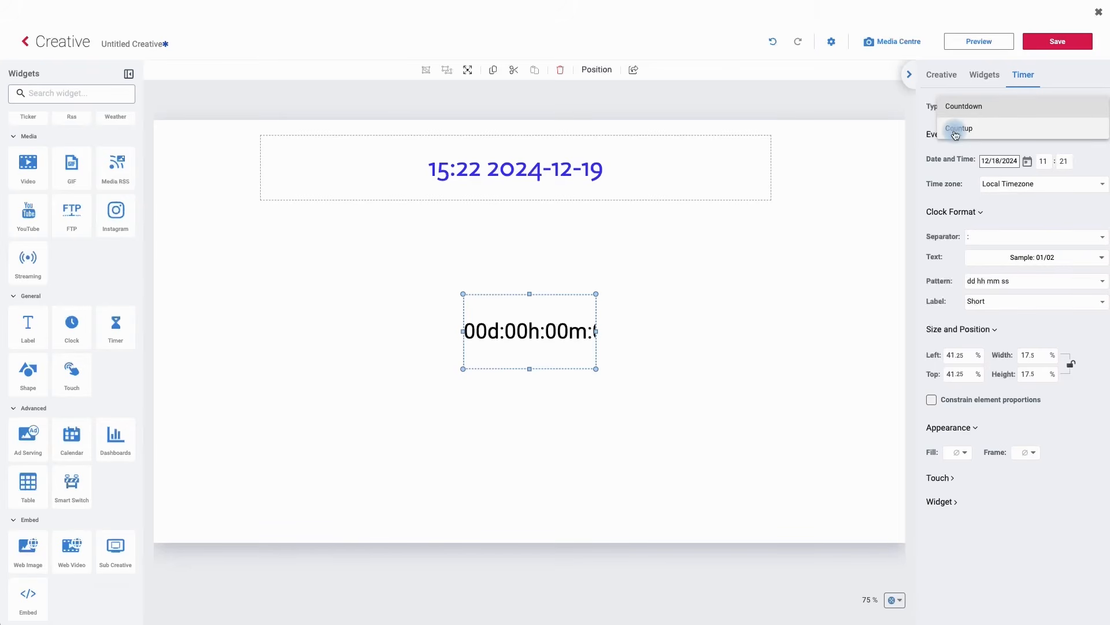
pyautogui.click(976, 116)
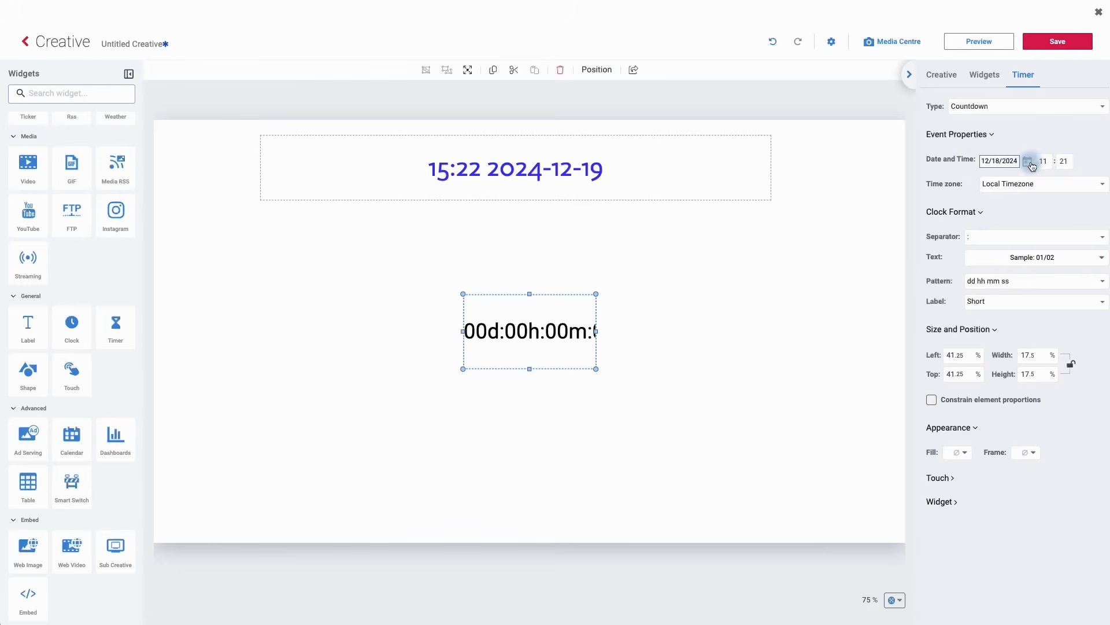
pyautogui.click(1029, 165)
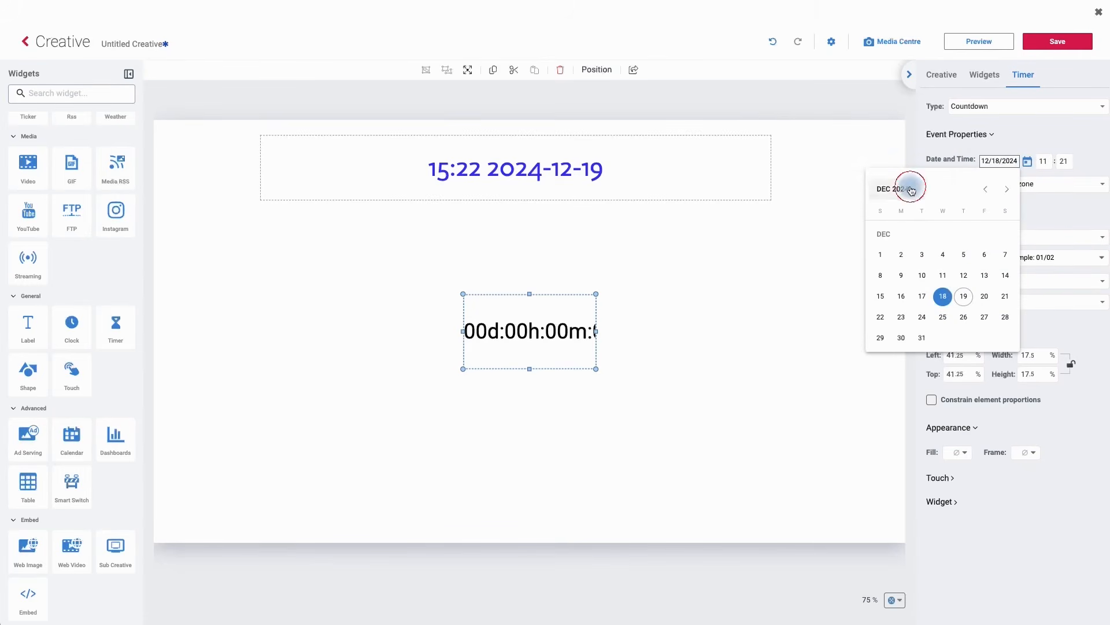
pyautogui.click(911, 189)
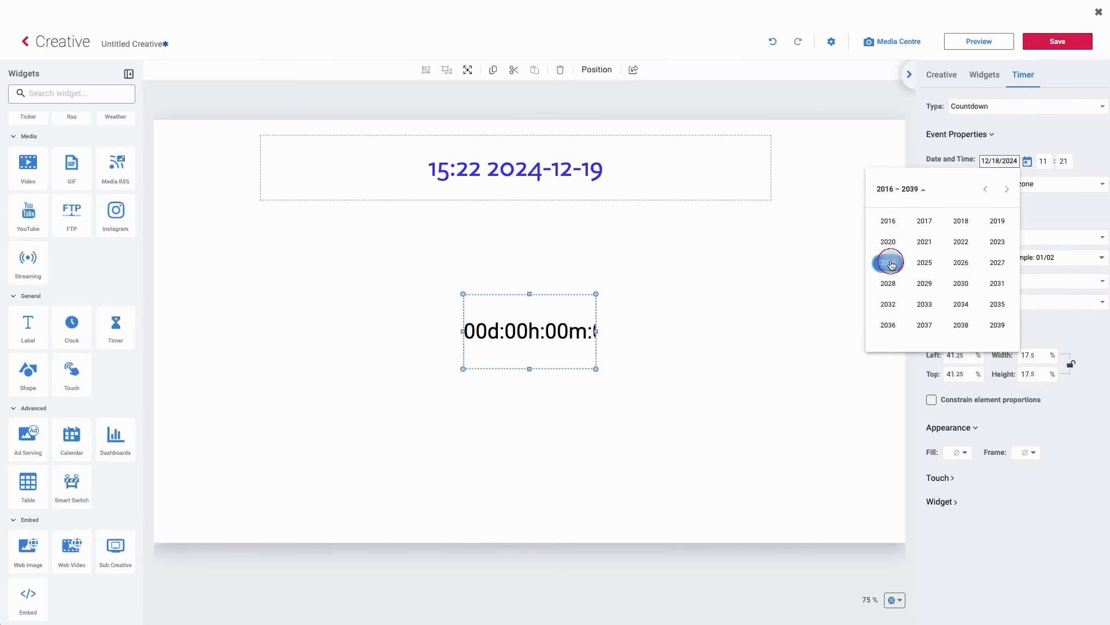
pyautogui.click(890, 263)
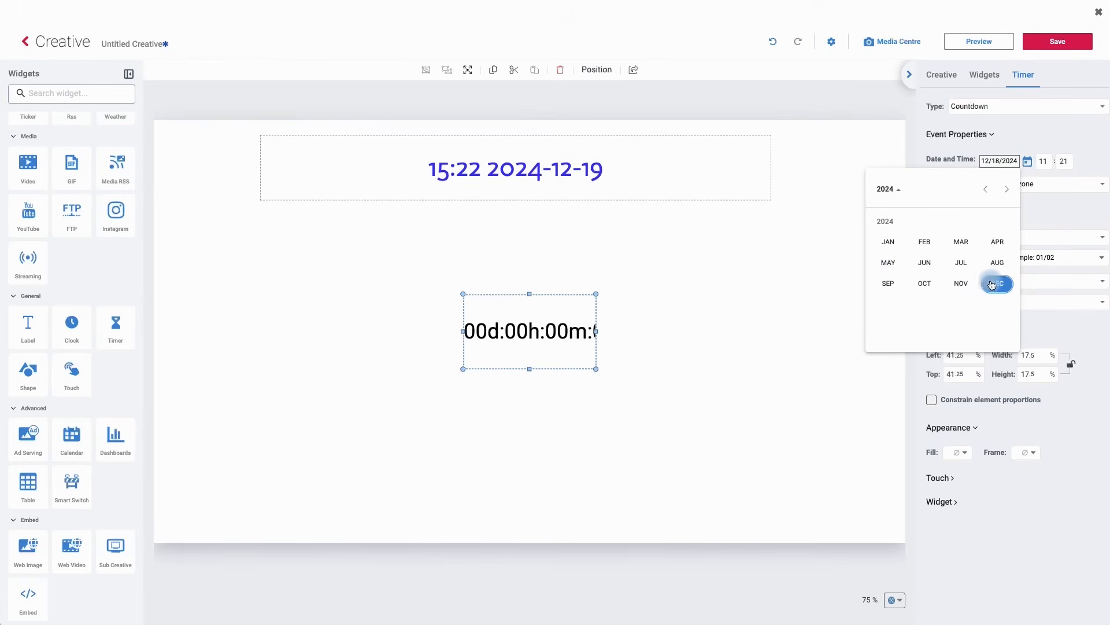
pyautogui.click(990, 283)
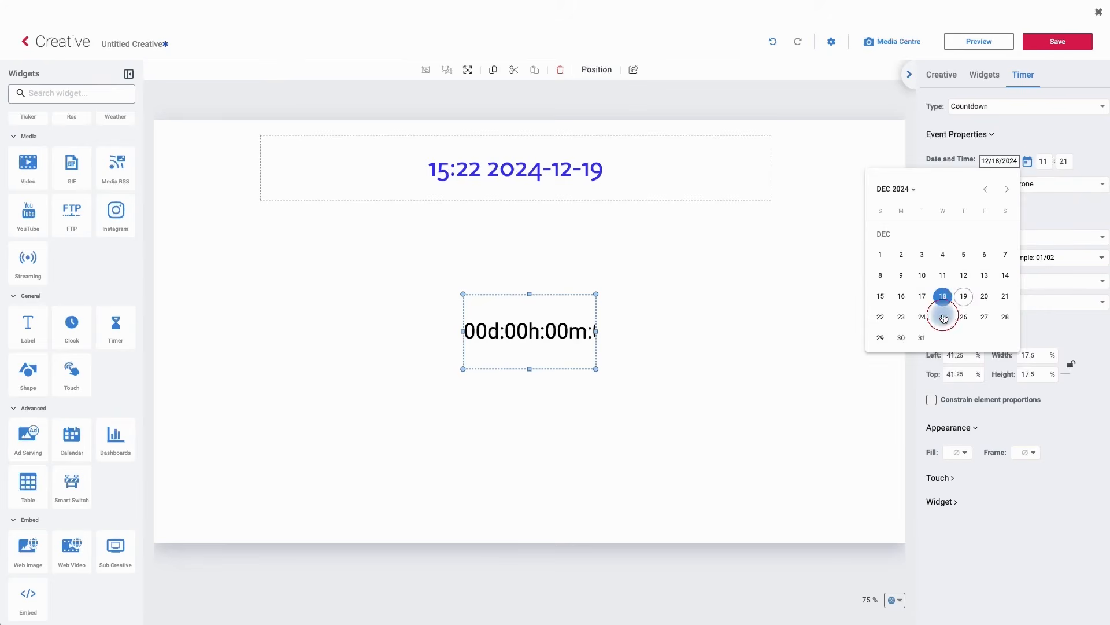
pyautogui.click(943, 317)
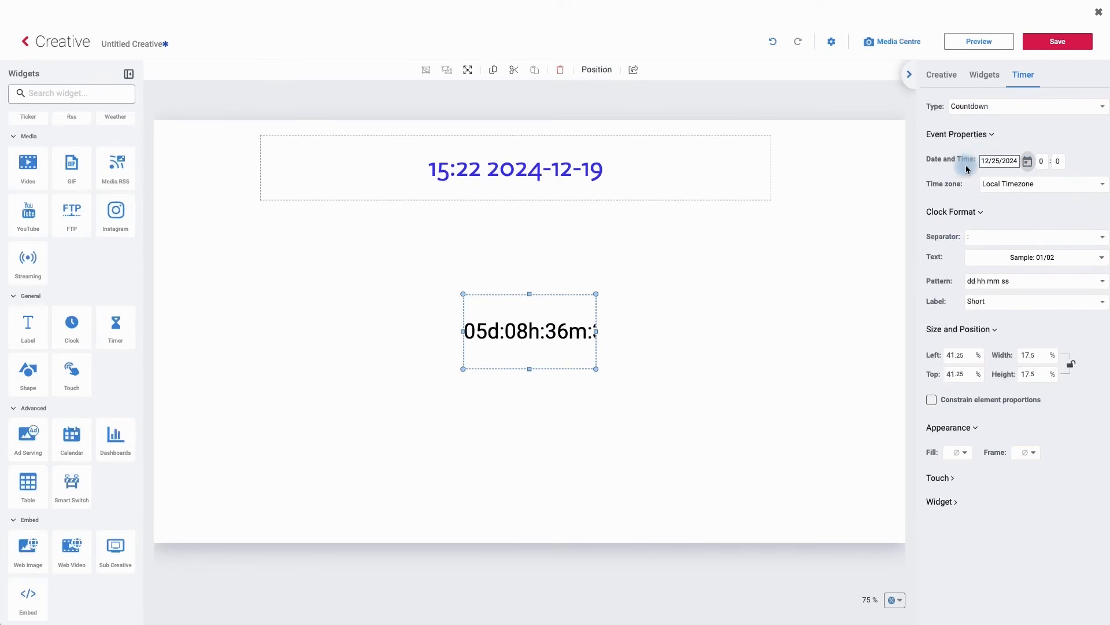
pyautogui.click(994, 165)
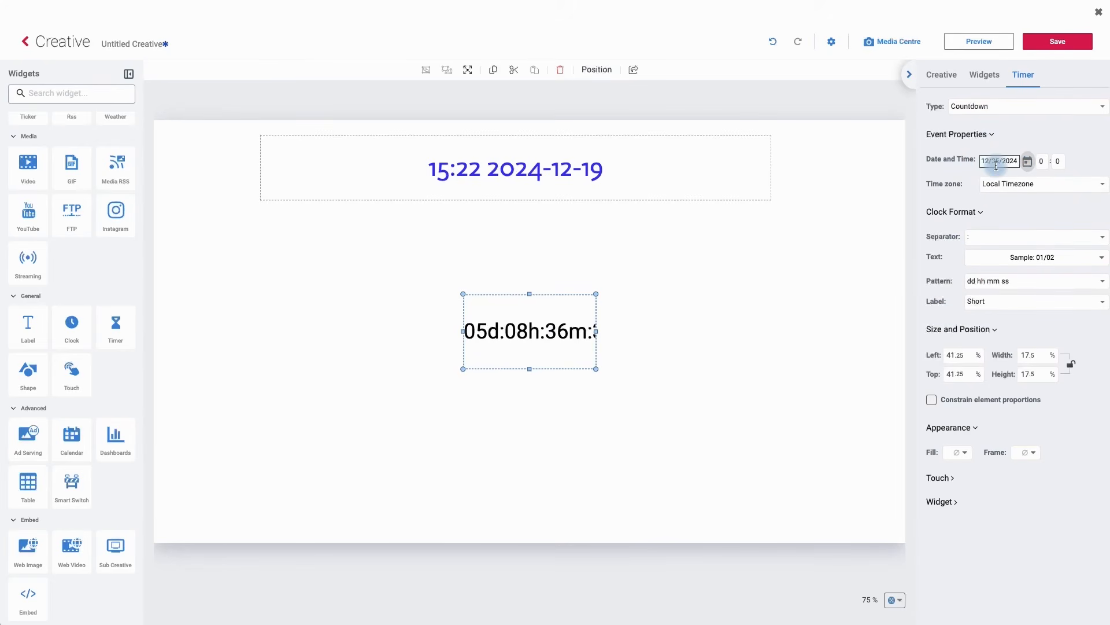
pyautogui.click(985, 166)
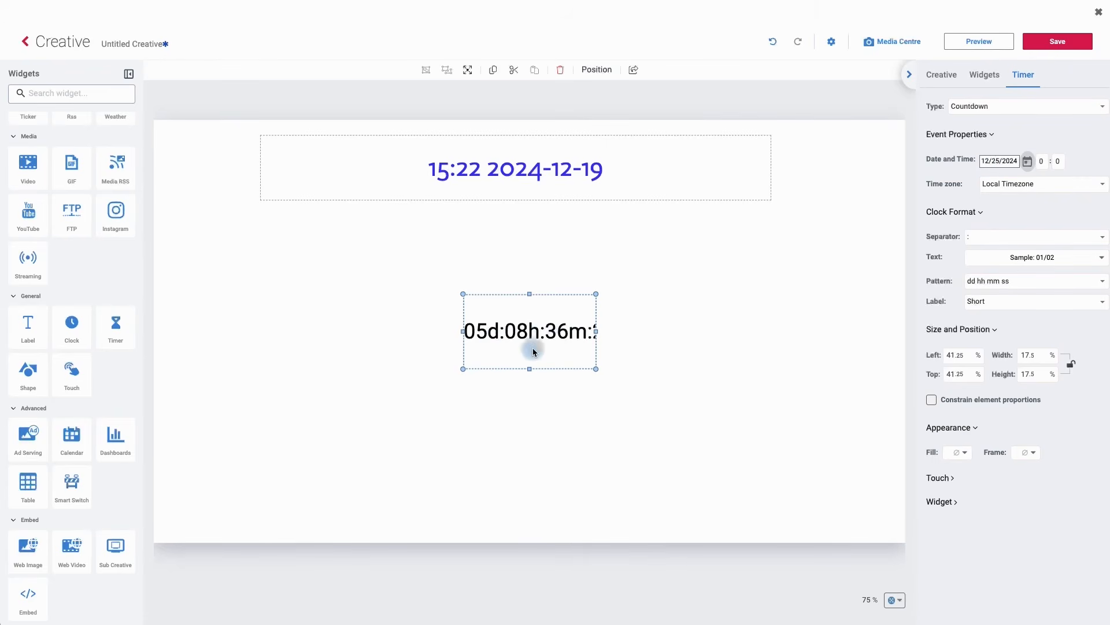
# - Set the countdown's target hour to 11
pyautogui.click(1042, 162)
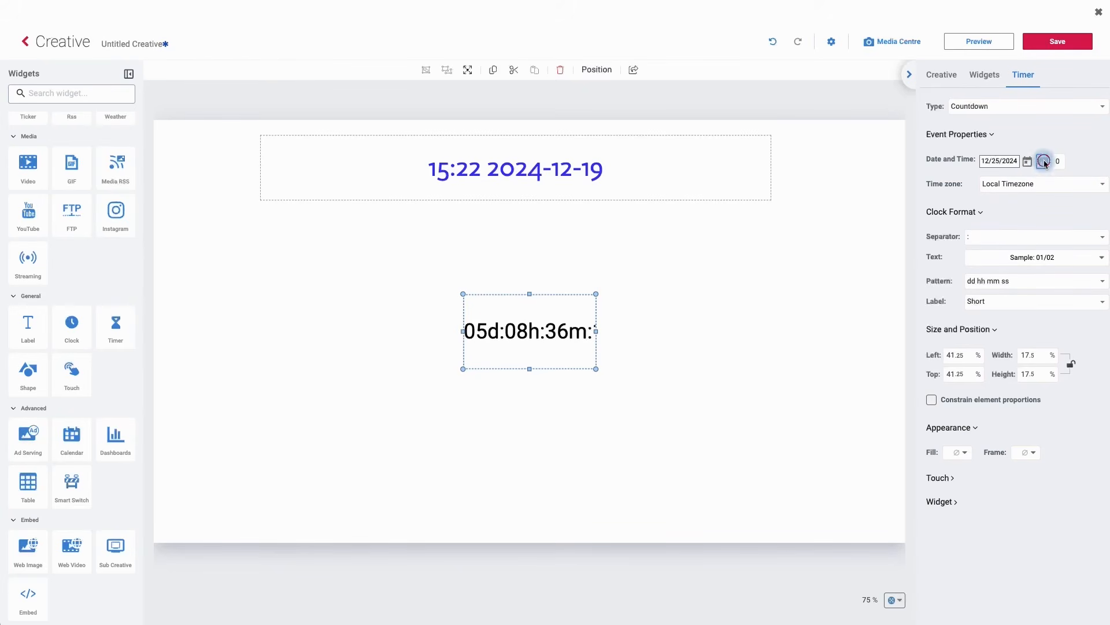
pyautogui.click(1044, 164)
pyautogui.write('11')
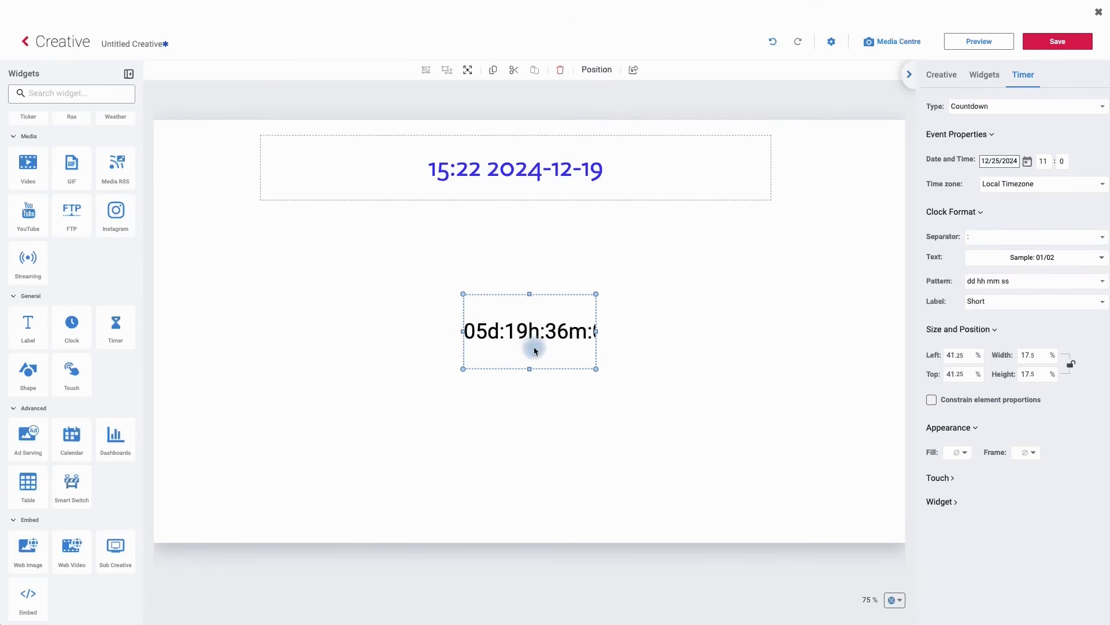
pyautogui.click(711, 318)
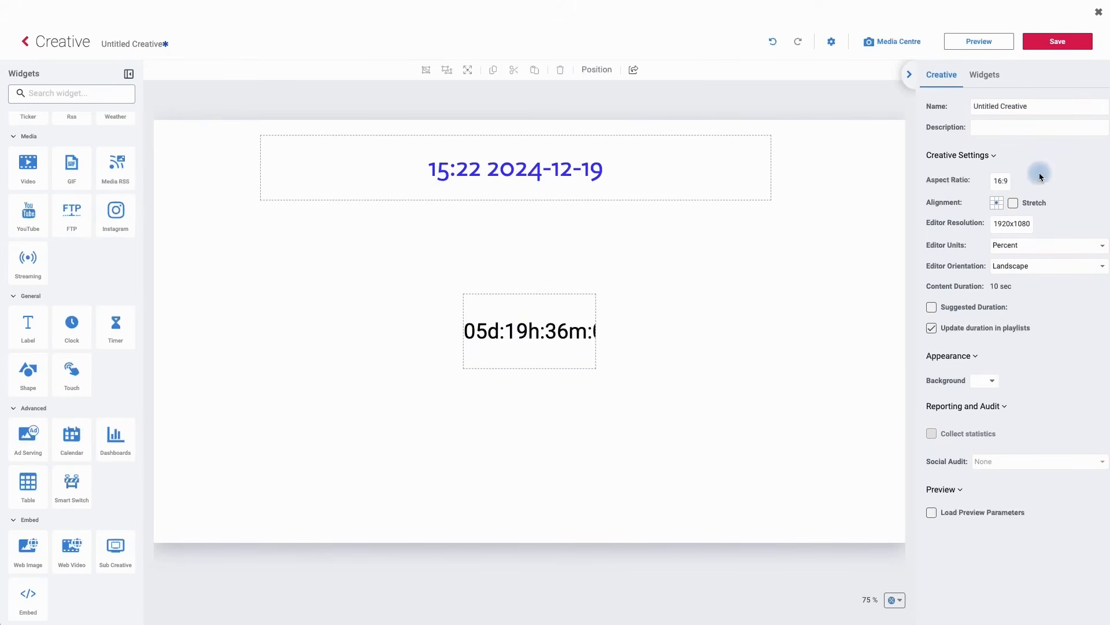
pyautogui.click(524, 331)
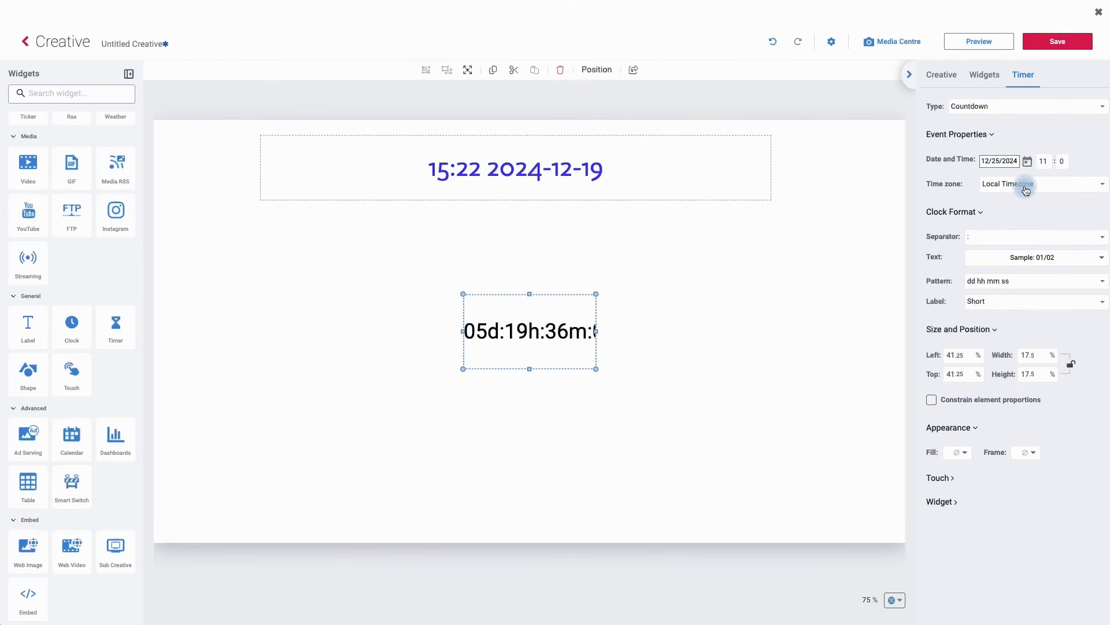
pyautogui.click(1026, 184)
pyautogui.click(929, 186)
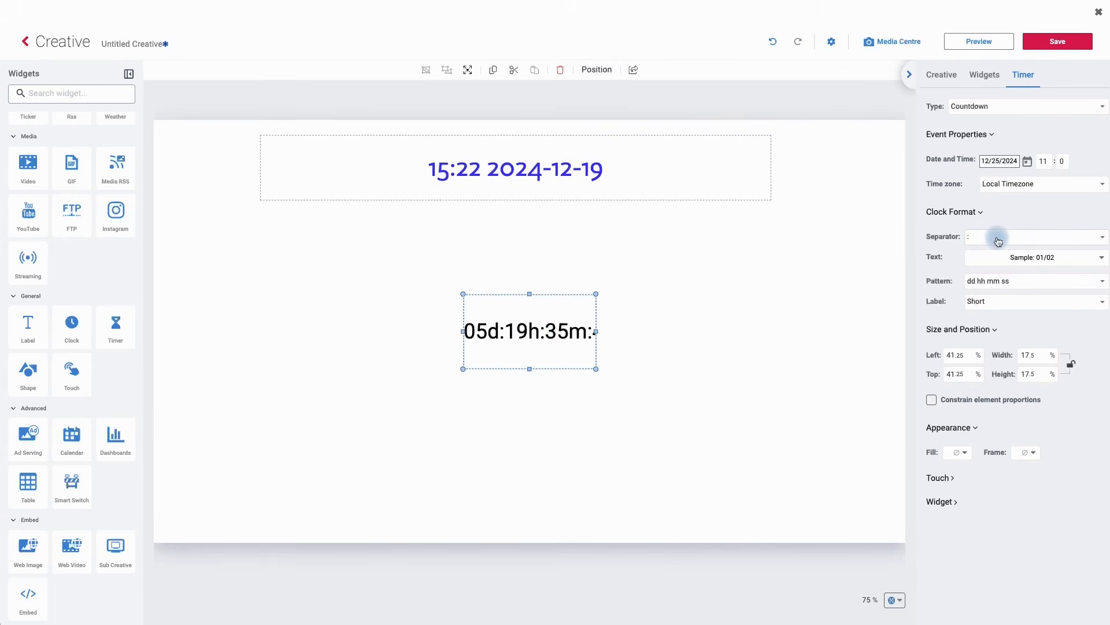
pyautogui.click(998, 242)
pyautogui.click(969, 259)
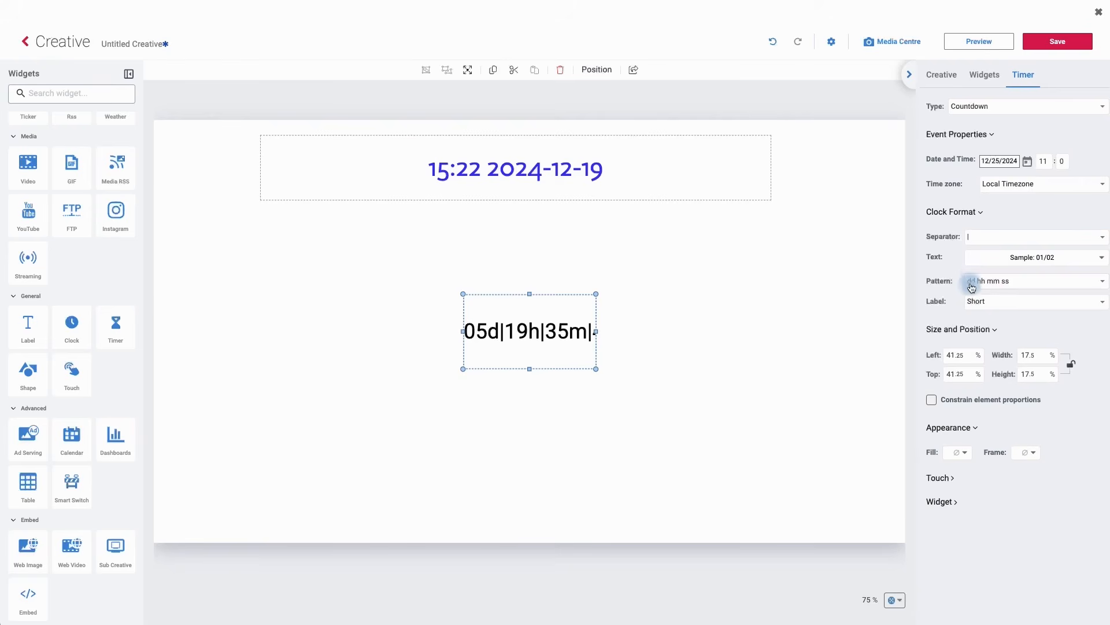
pyautogui.click(979, 238)
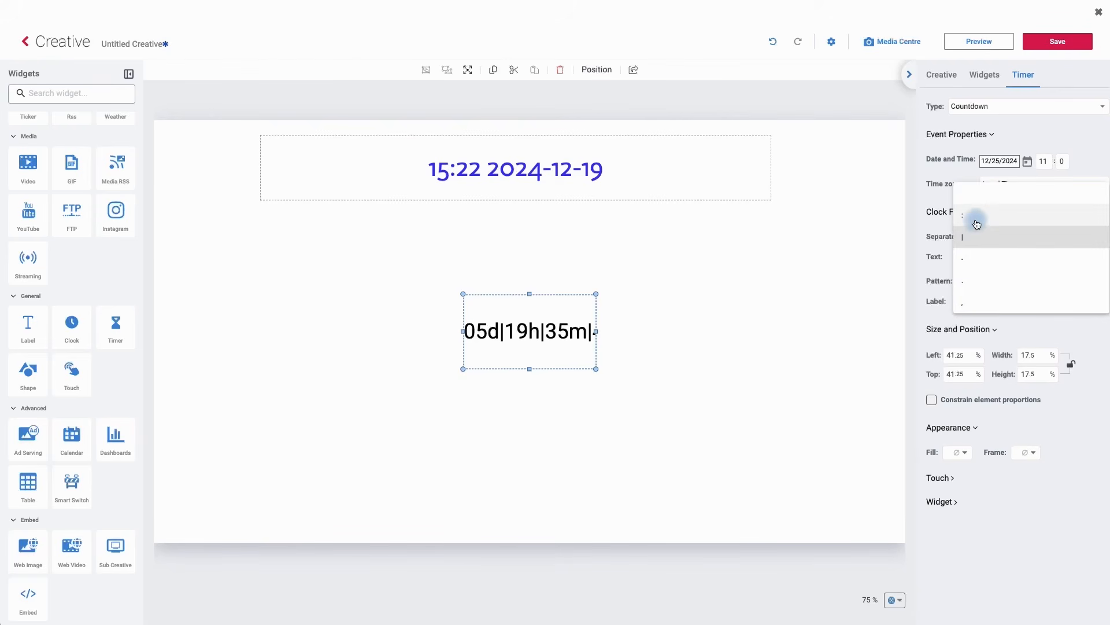
pyautogui.click(976, 225)
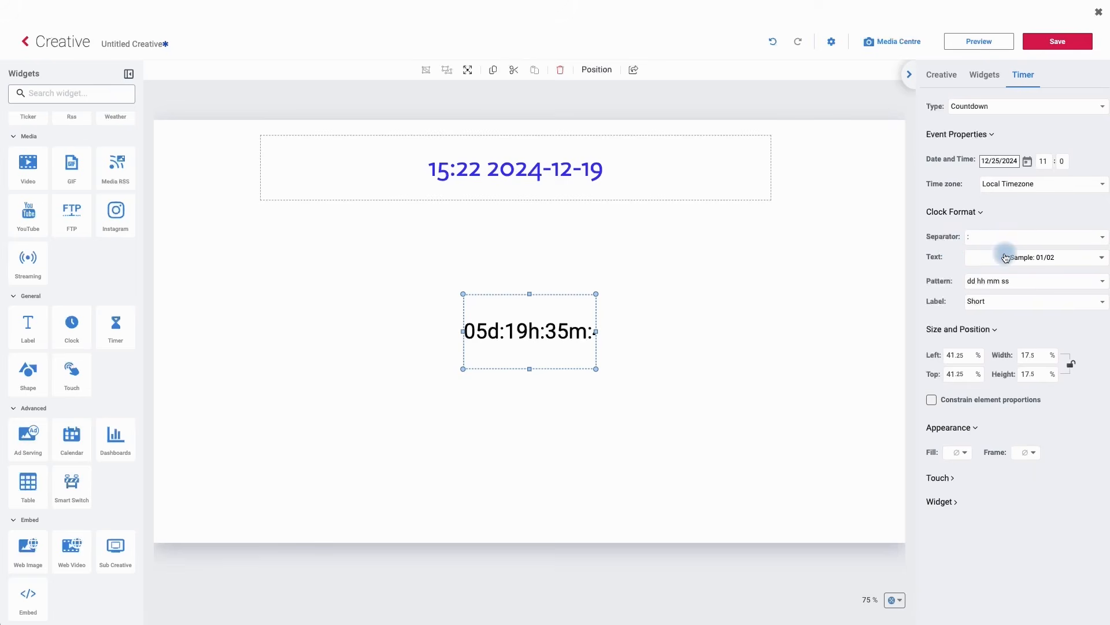
pyautogui.click(1006, 258)
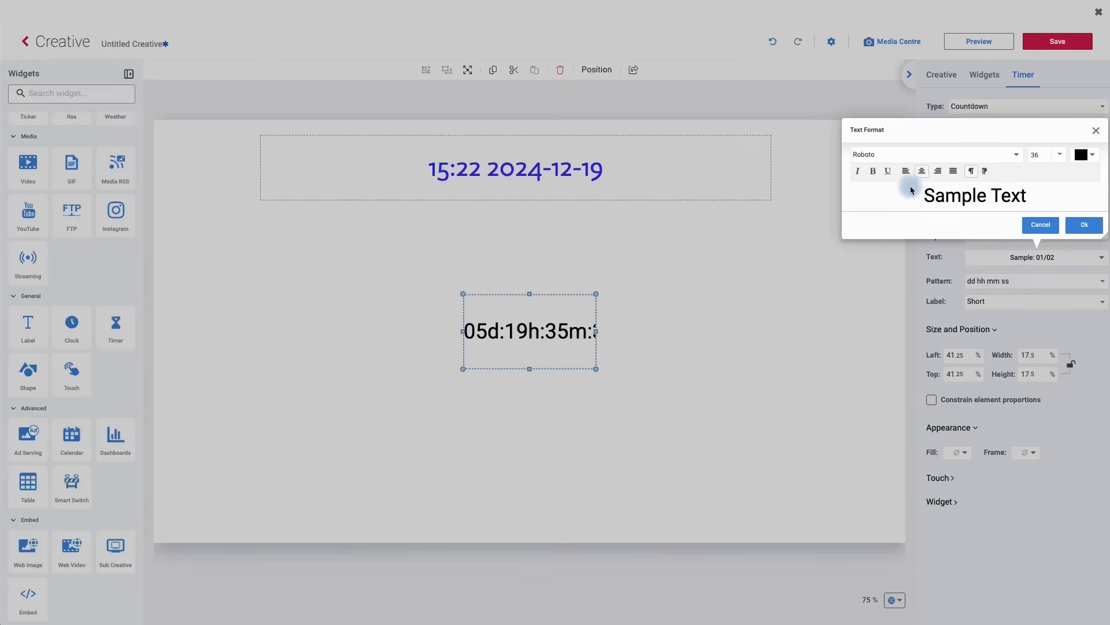
pyautogui.click(893, 155)
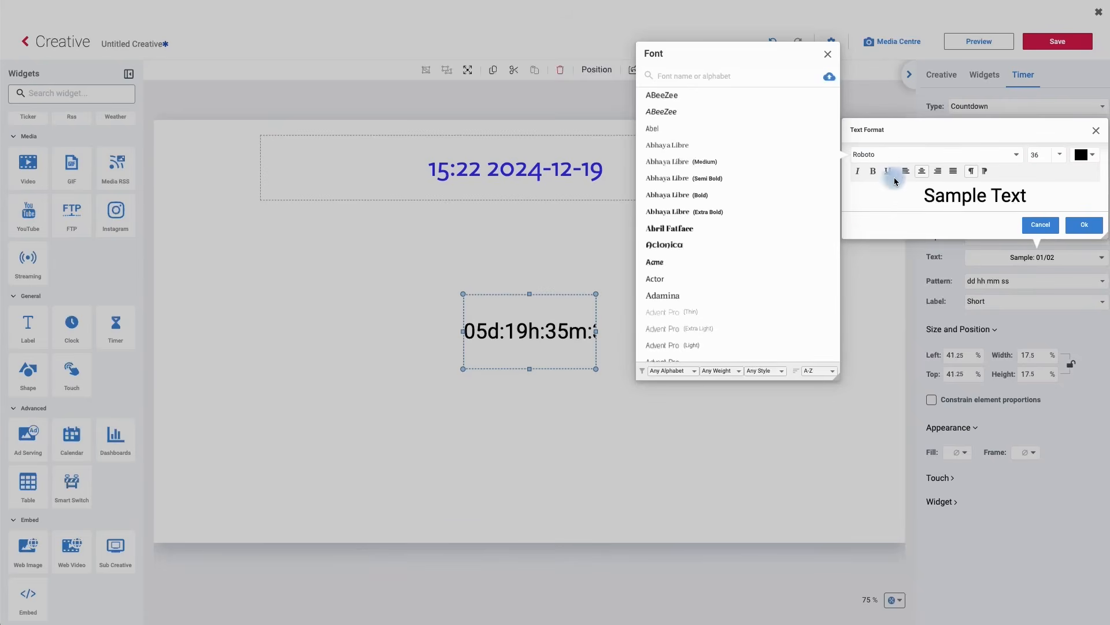
pyautogui.click(671, 279)
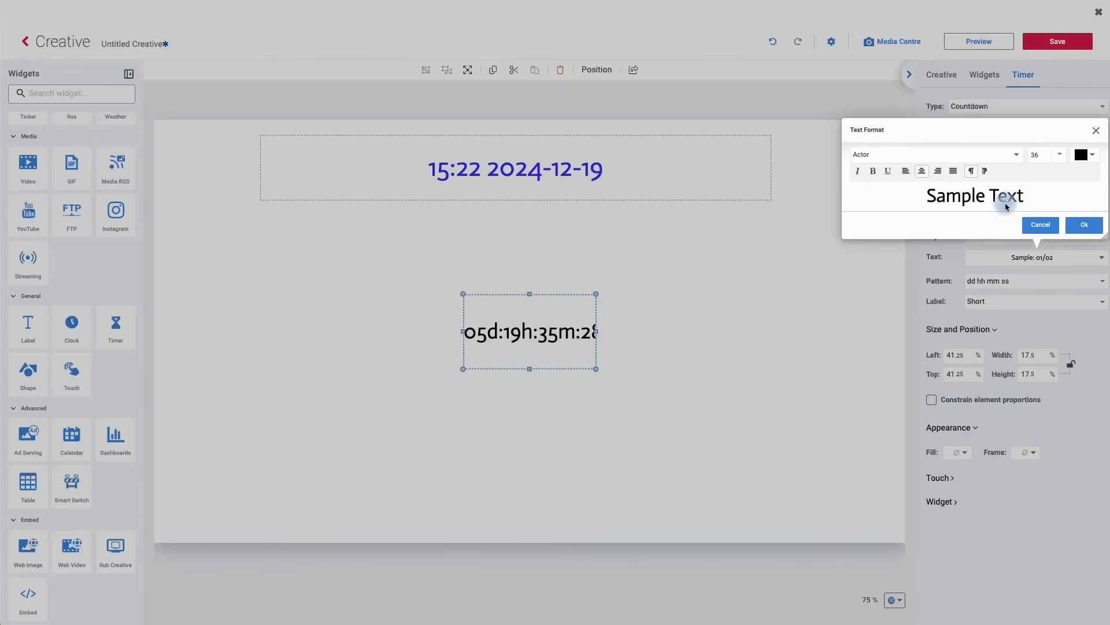
pyautogui.click(1028, 224)
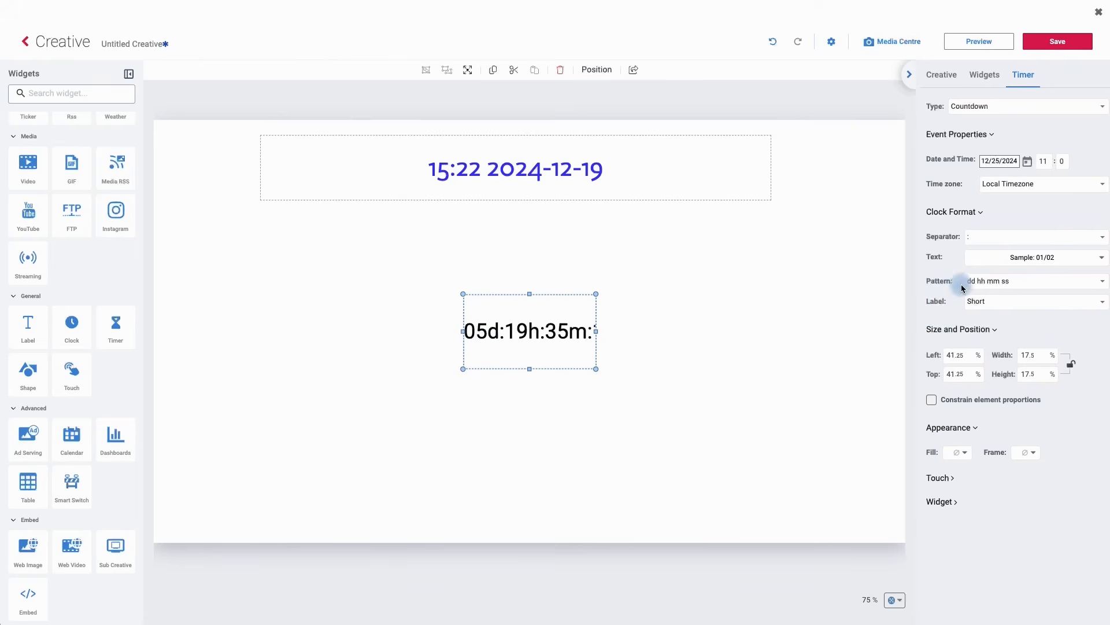
# - Set the timer's pattern to hhh mm ss and its label to Long
pyautogui.click(976, 284)
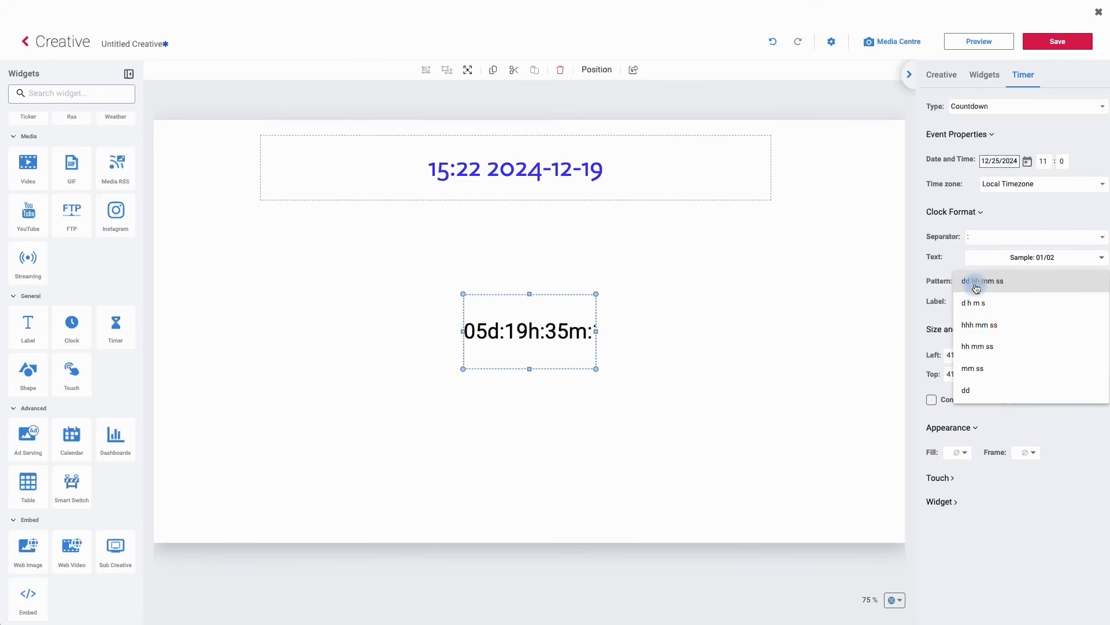
pyautogui.click(977, 328)
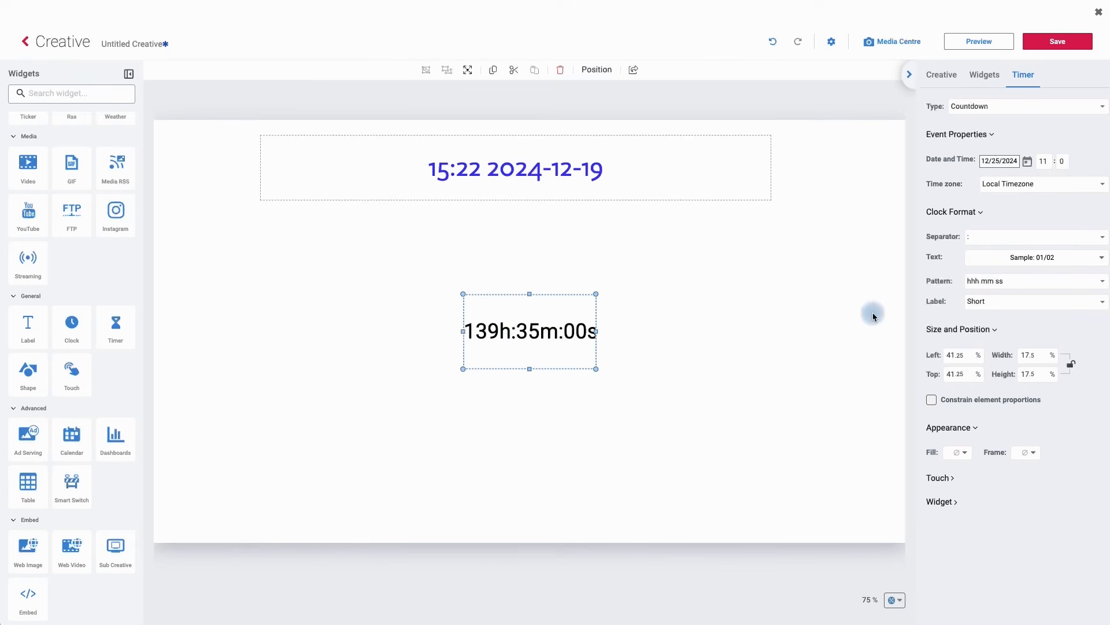
pyautogui.click(979, 305)
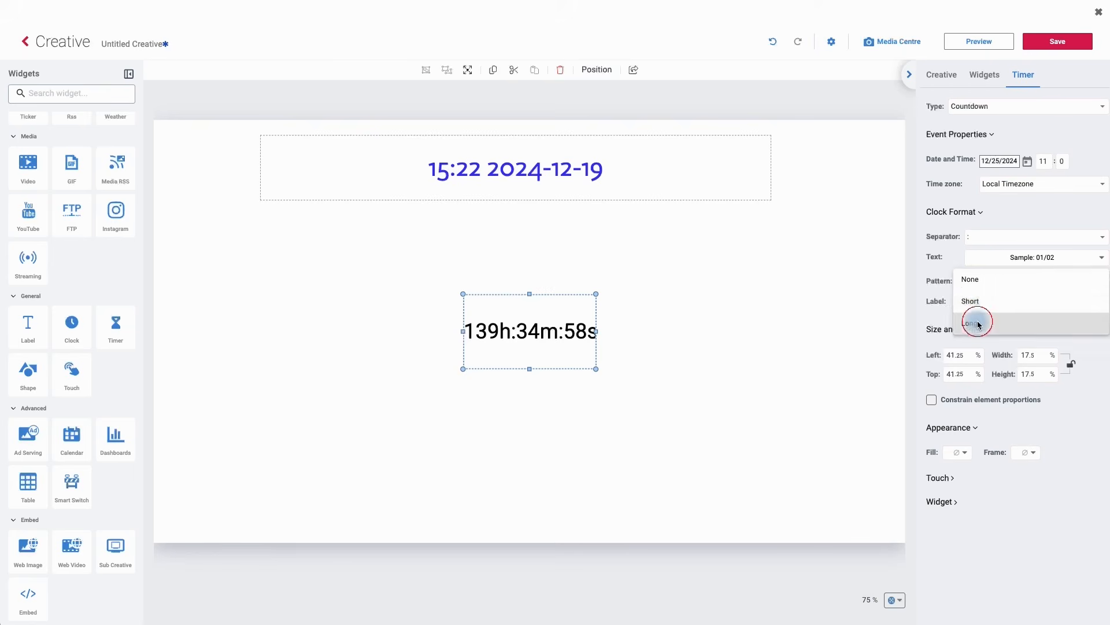
pyautogui.click(975, 320)
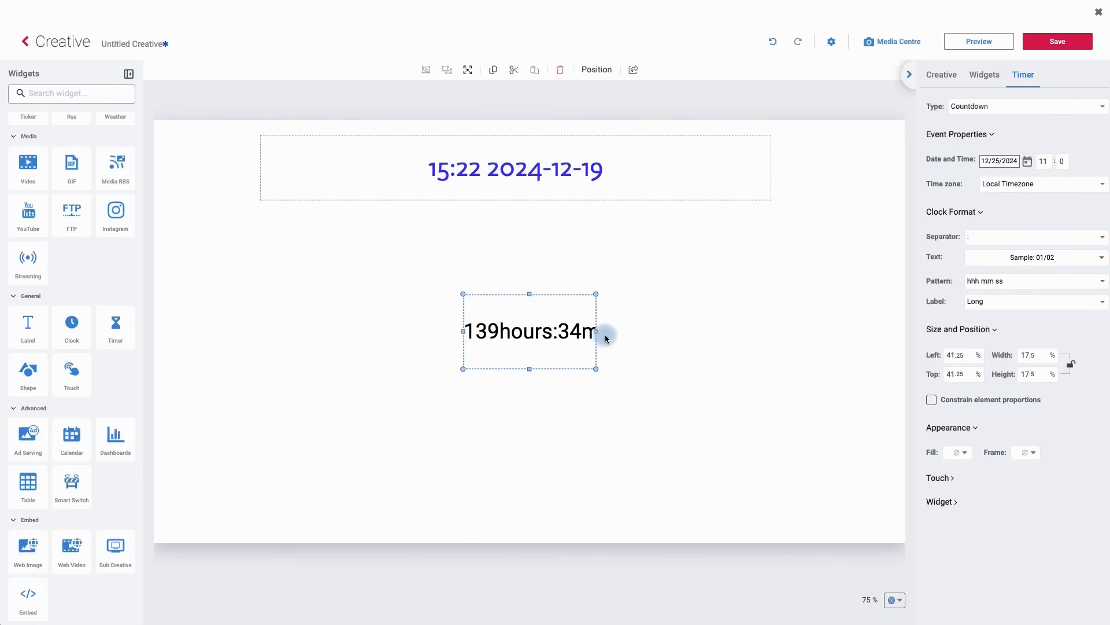
# - Widen the timer box to about 45.5% width near 24.8% left, and set its label to None
pyautogui.moveTo(595, 330); pyautogui.dragTo(804, 329)
pyautogui.moveTo(650, 324); pyautogui.dragTo(527, 325)
pyautogui.click(985, 301)
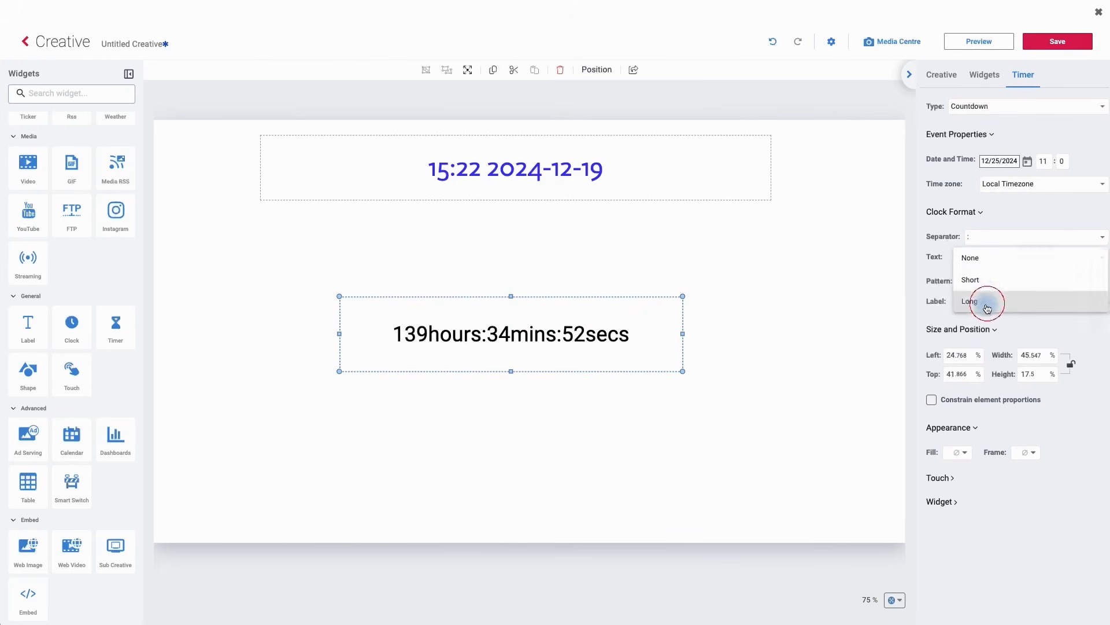
pyautogui.click(982, 264)
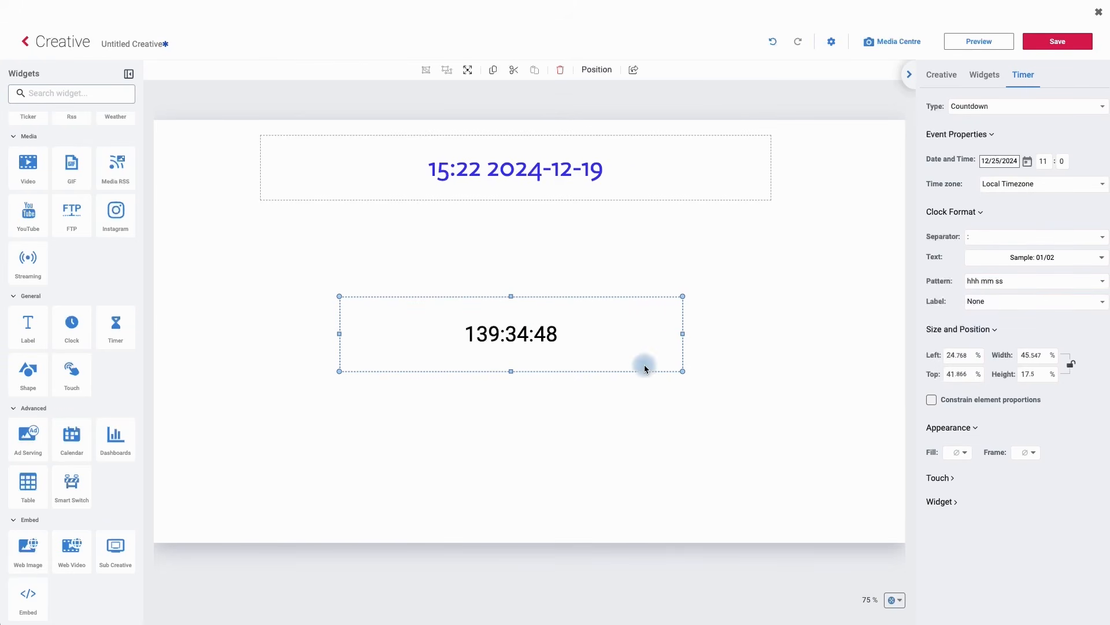
# - Move the timer up to about 24.5% from the top and set its label to Long
pyautogui.moveTo(592, 350); pyautogui.dragTo(604, 275)
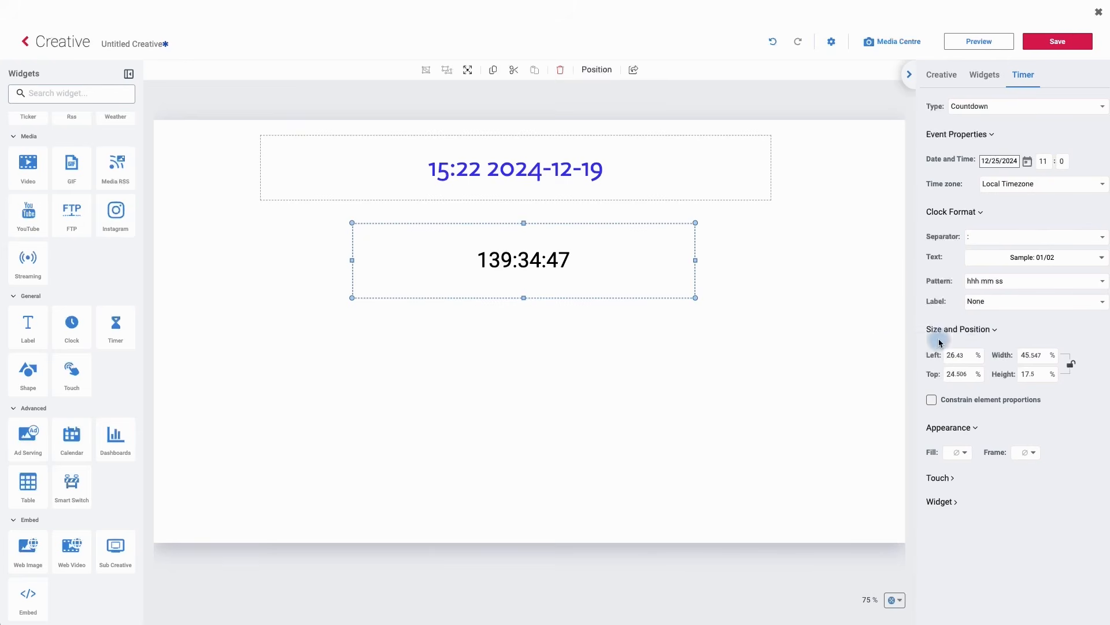
pyautogui.click(979, 301)
pyautogui.click(982, 343)
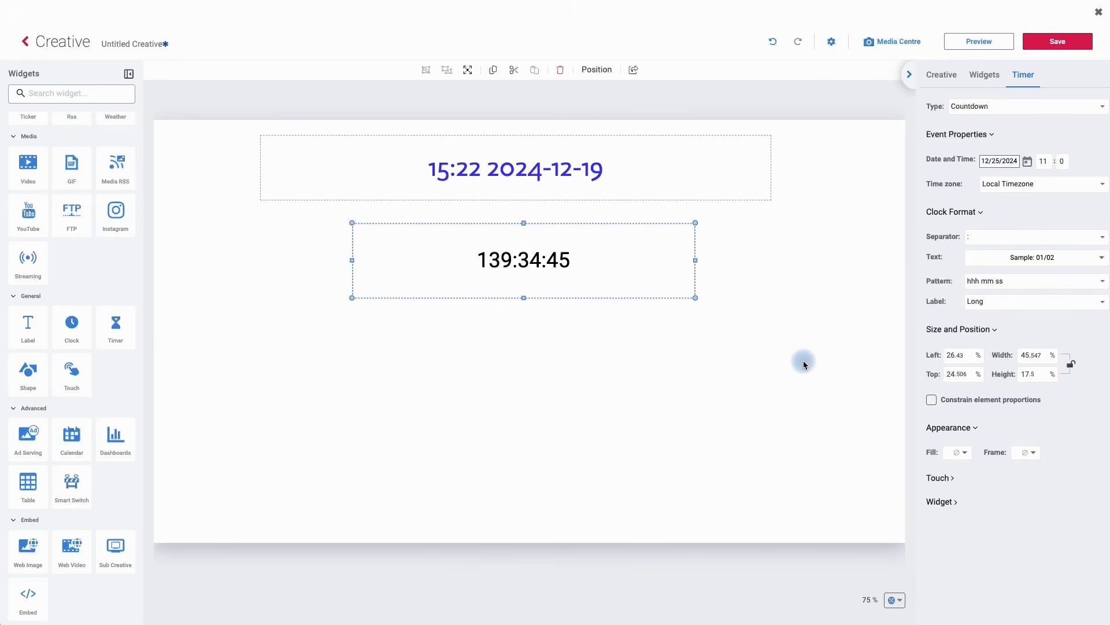
pyautogui.click(624, 362)
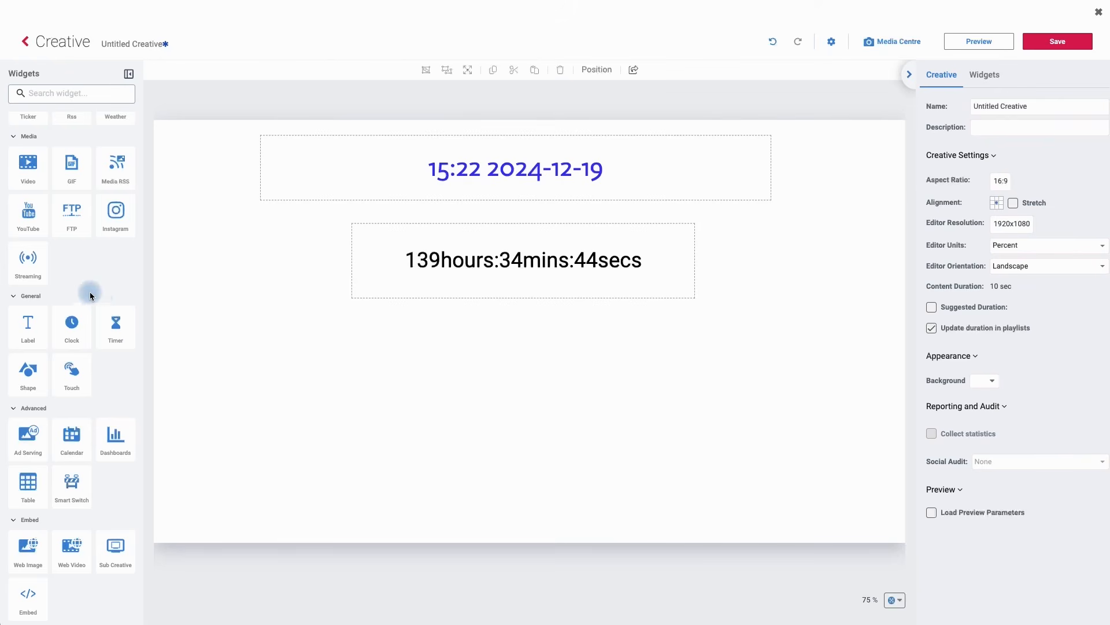
# - Add a second Timer widget below the first and set its type to Countup
pyautogui.moveTo(114, 339); pyautogui.dragTo(520, 363)
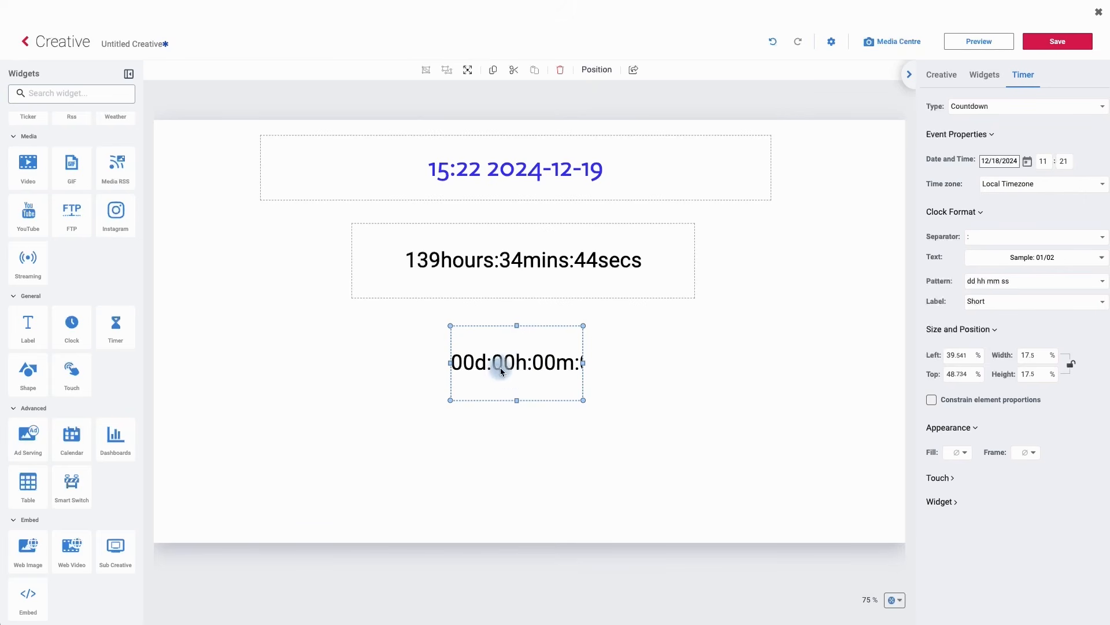
pyautogui.click(965, 114)
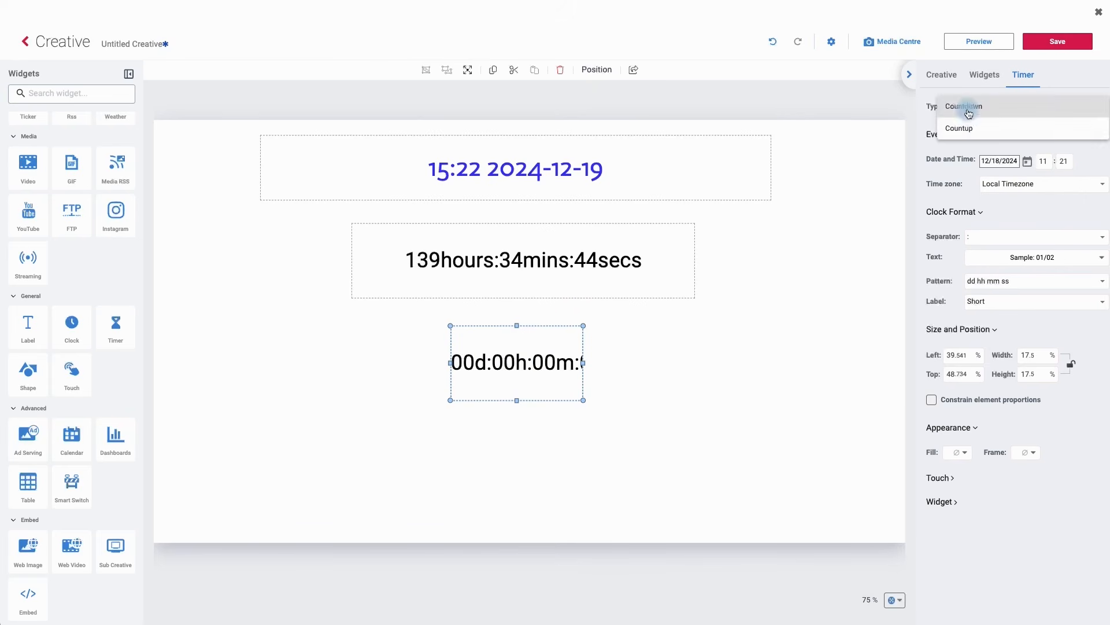
pyautogui.click(967, 128)
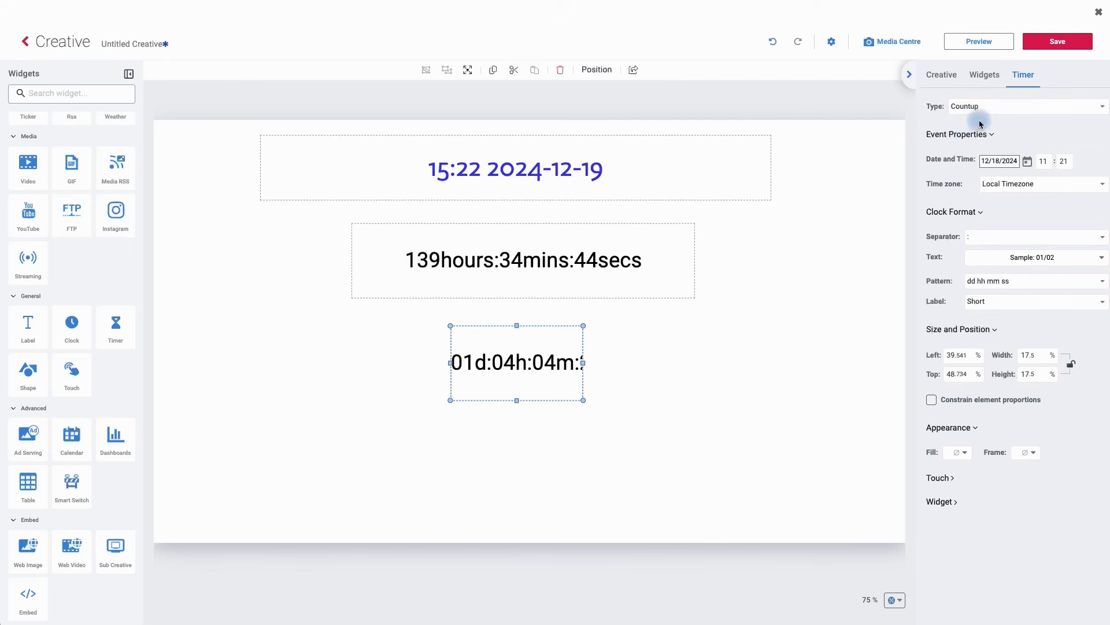
# - Set the count-up timer's start date to 21 December 2024 and its hour to 10
pyautogui.click(1027, 162)
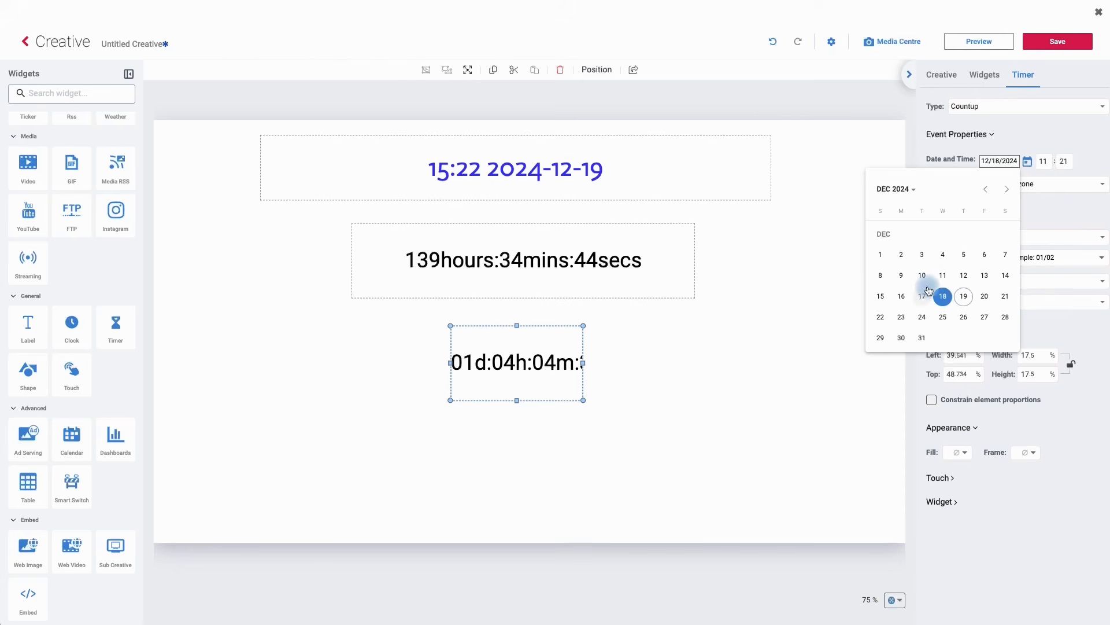
pyautogui.click(1005, 297)
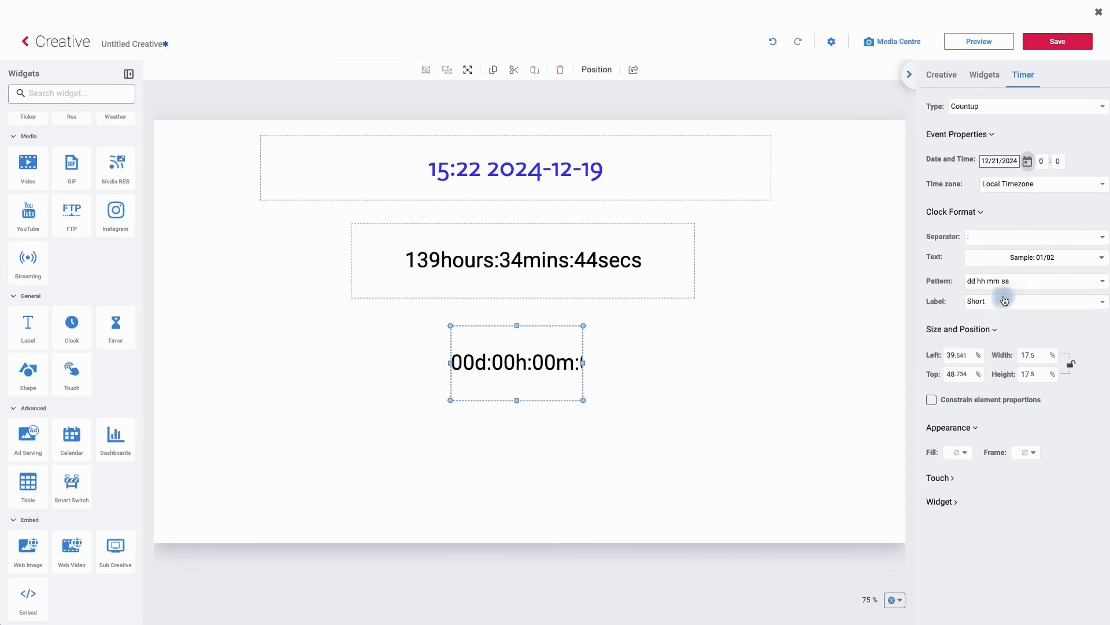
pyautogui.click(1041, 162)
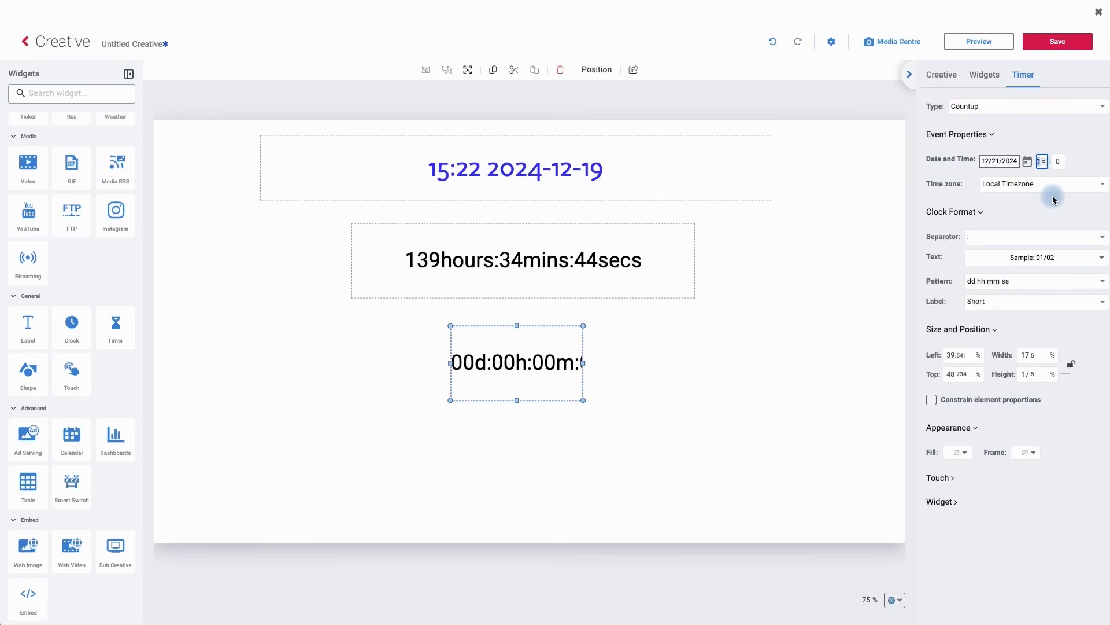
pyautogui.write('10')
pyautogui.click(1086, 168)
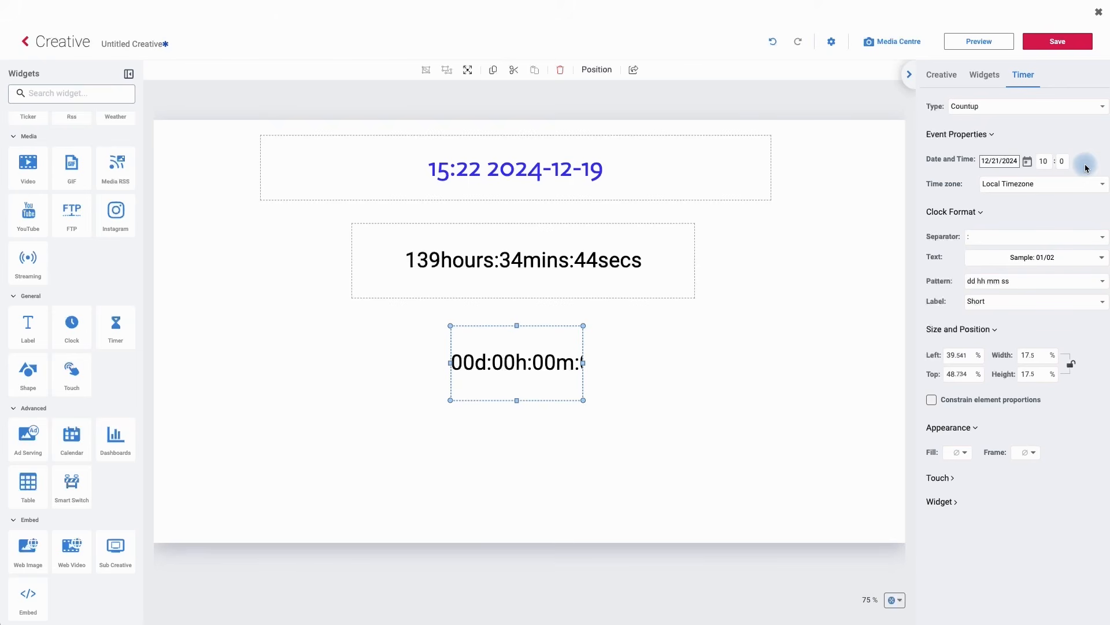